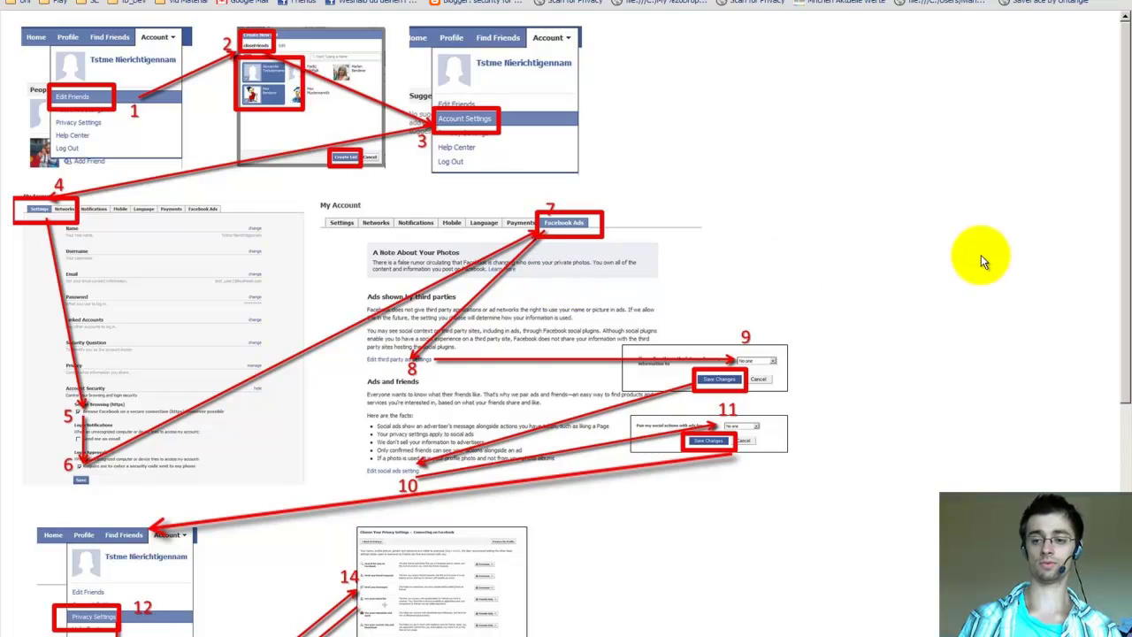
Step through the default-privacy chart for 2006, 2007, 2009 (Nov), 2009 (Dec) and 2010 (Apr) on the Evolution of Privacy page.
{"action": "key", "text": "alt+Tab"}
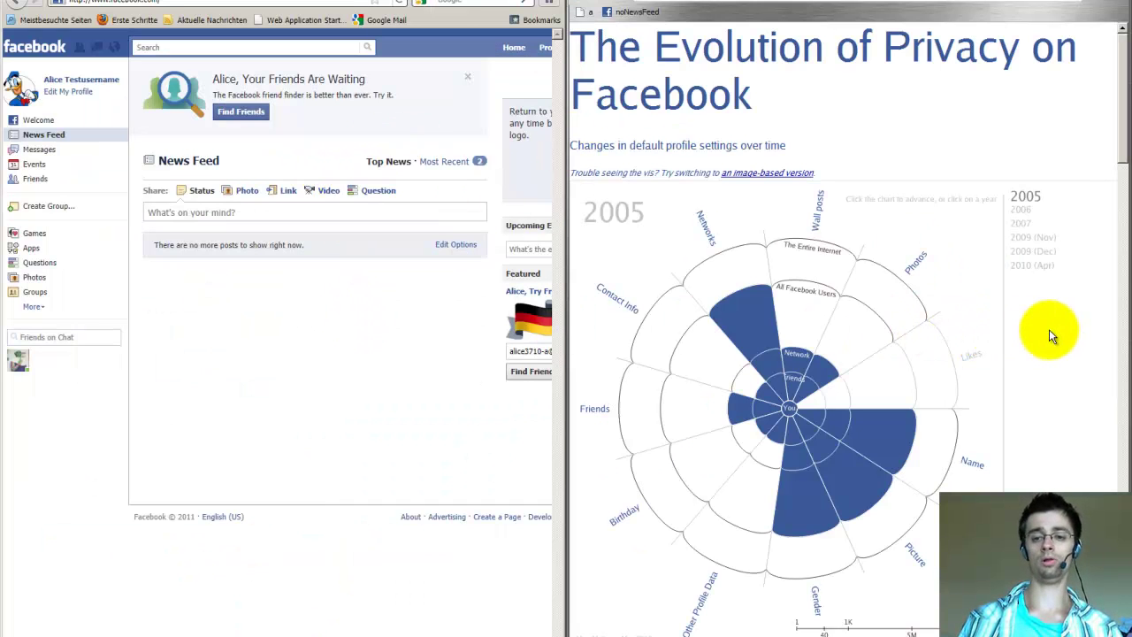
{"action": "left_click", "coordinate": [1024, 212]}
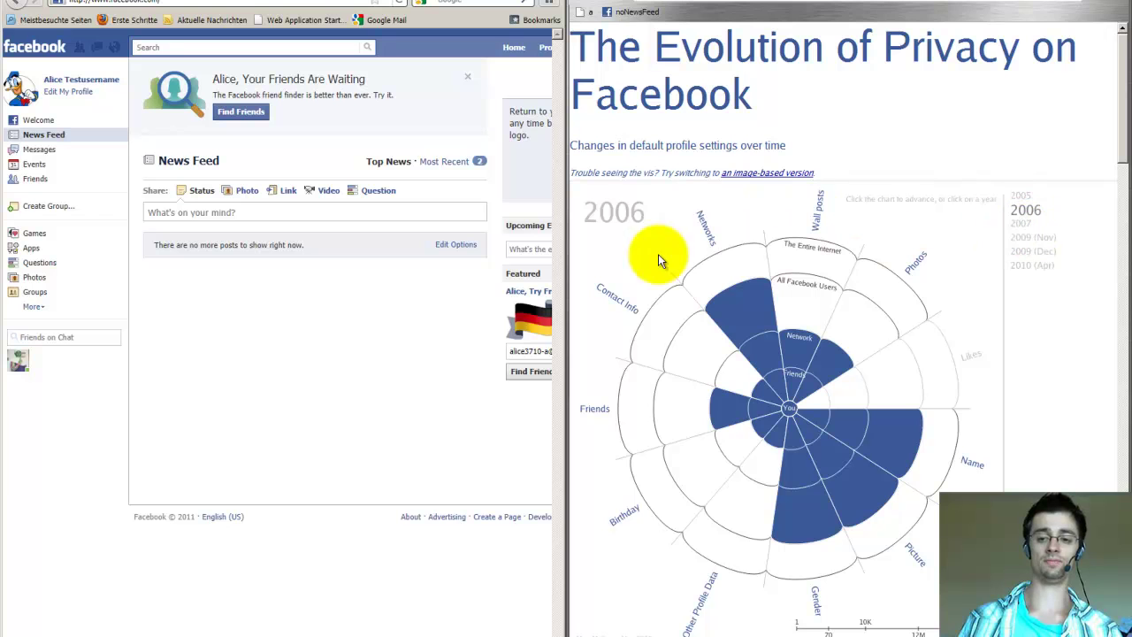
{"action": "left_click", "coordinate": [1026, 232]}
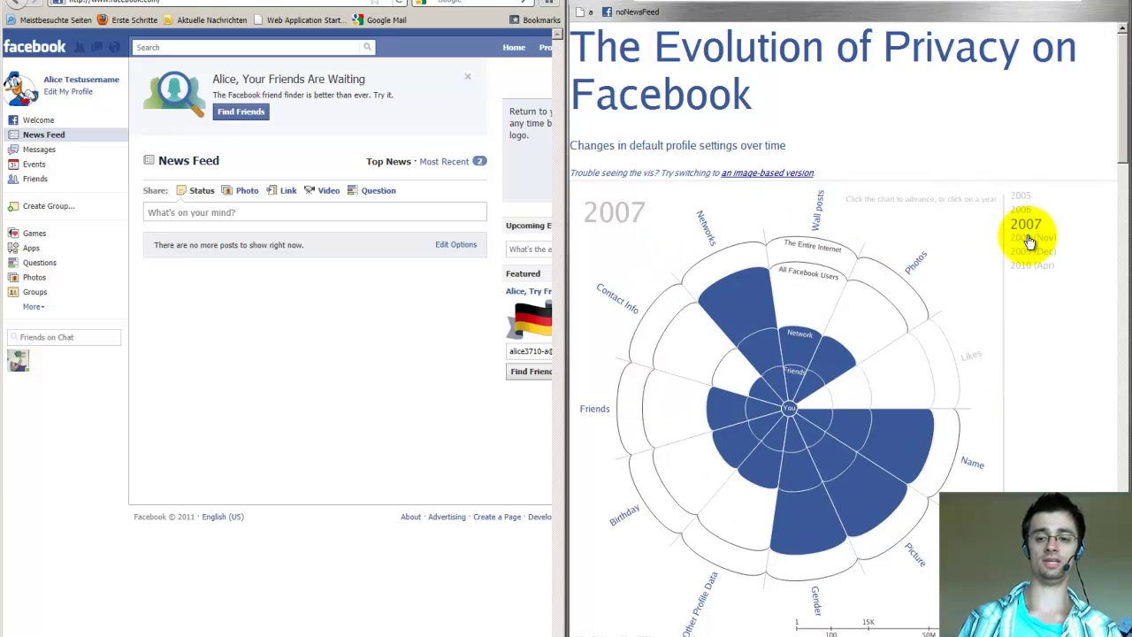
{"action": "left_click", "coordinate": [1032, 242]}
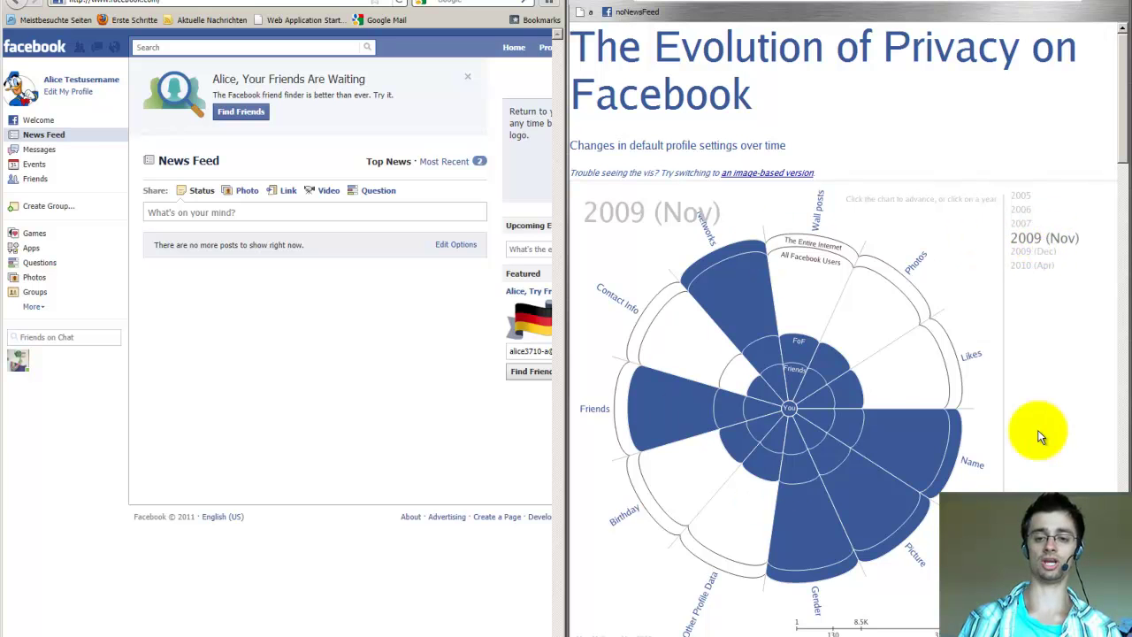
{"action": "left_click", "coordinate": [1033, 252]}
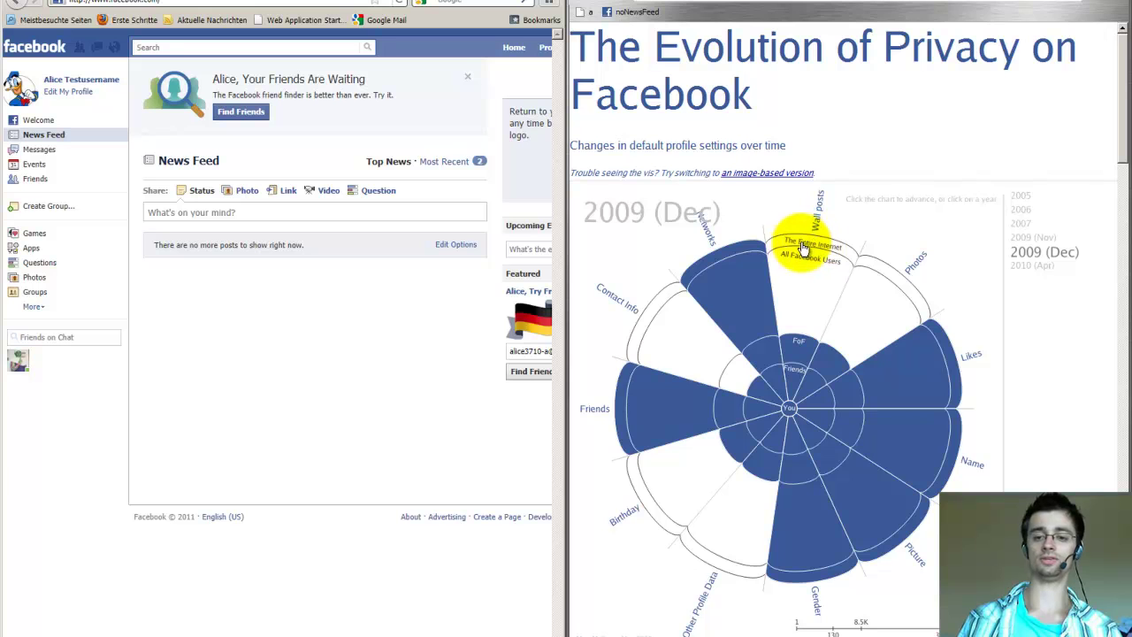
{"action": "left_click", "coordinate": [1019, 267]}
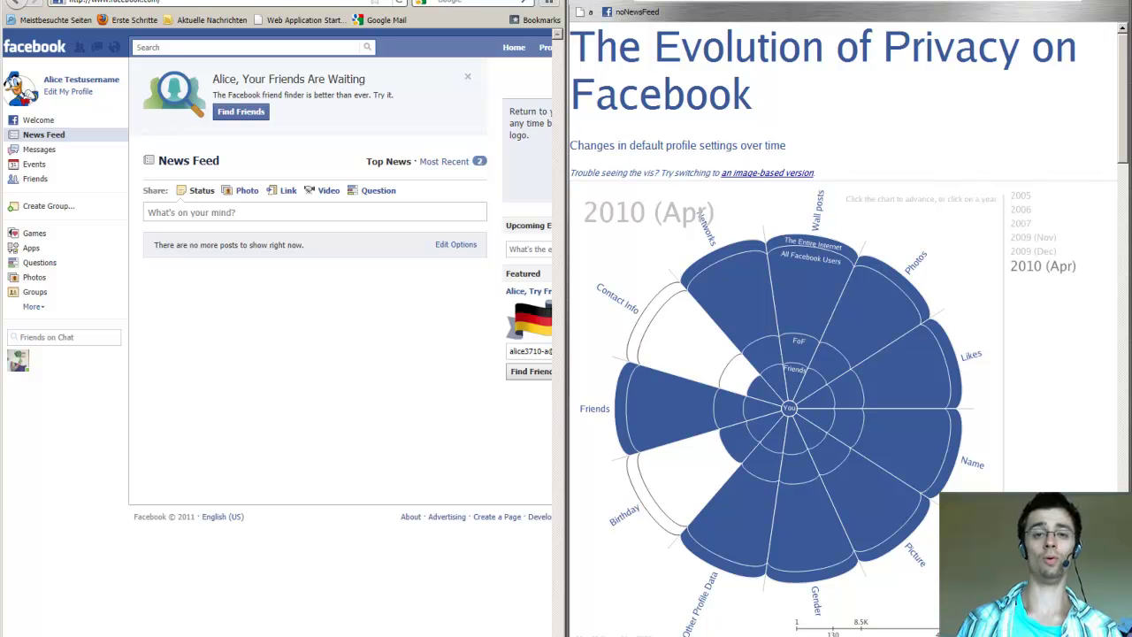
Widen the Facebook window and create a friend list named closeFriends that contains the one available friend.
{"action": "left_click_drag", "start_coordinate": [563, 27], "coordinate": [791, 28]}
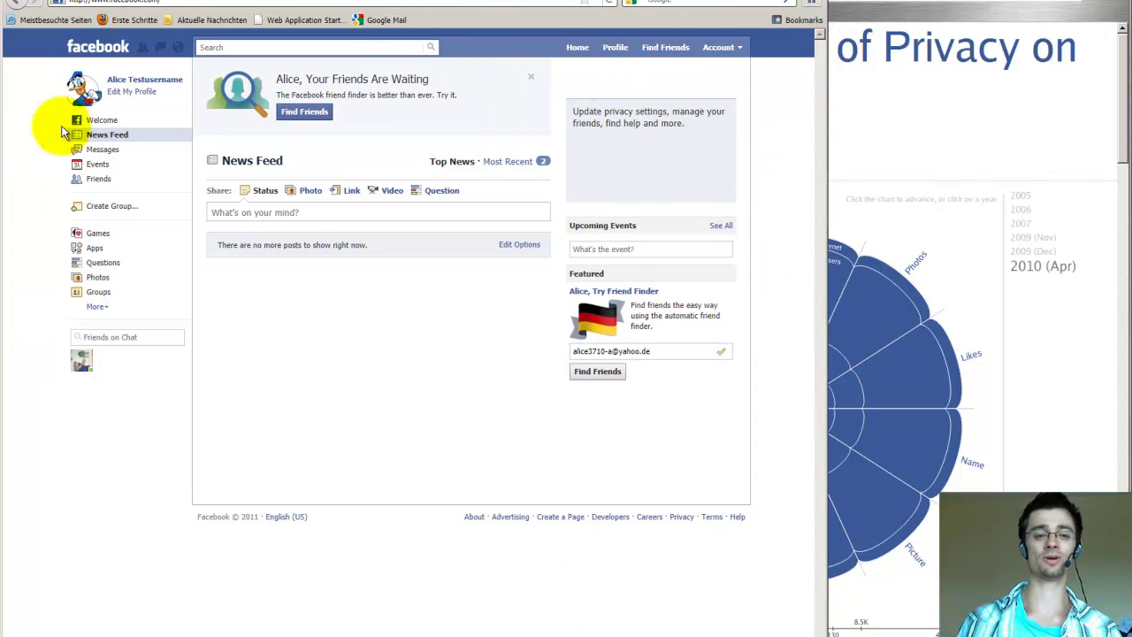
{"action": "left_click", "coordinate": [720, 46]}
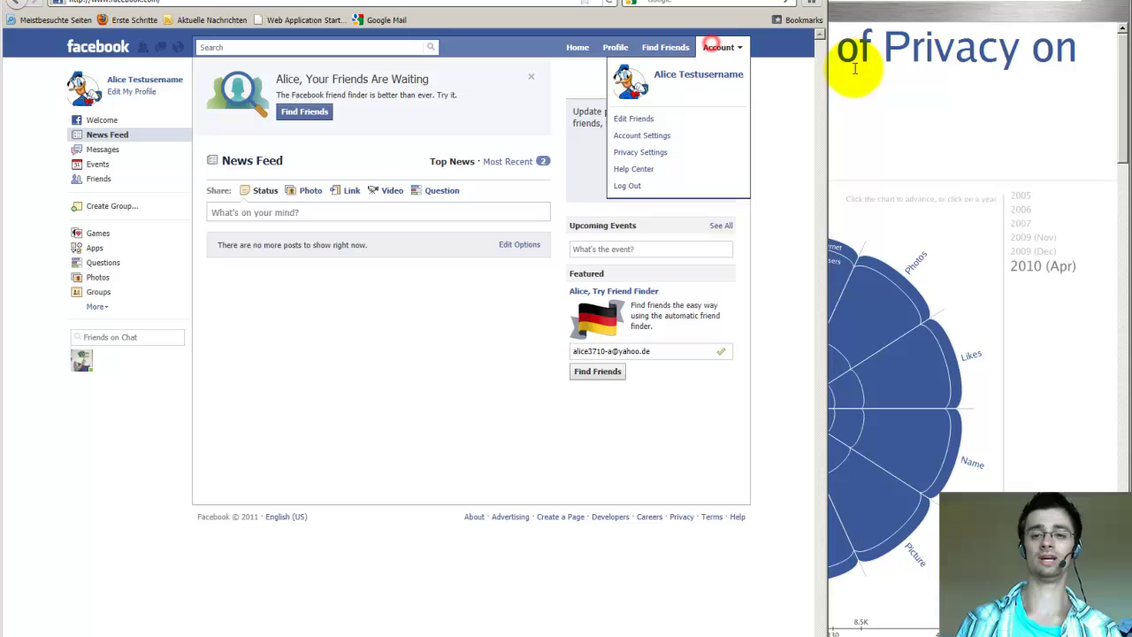
{"action": "left_click", "coordinate": [635, 120]}
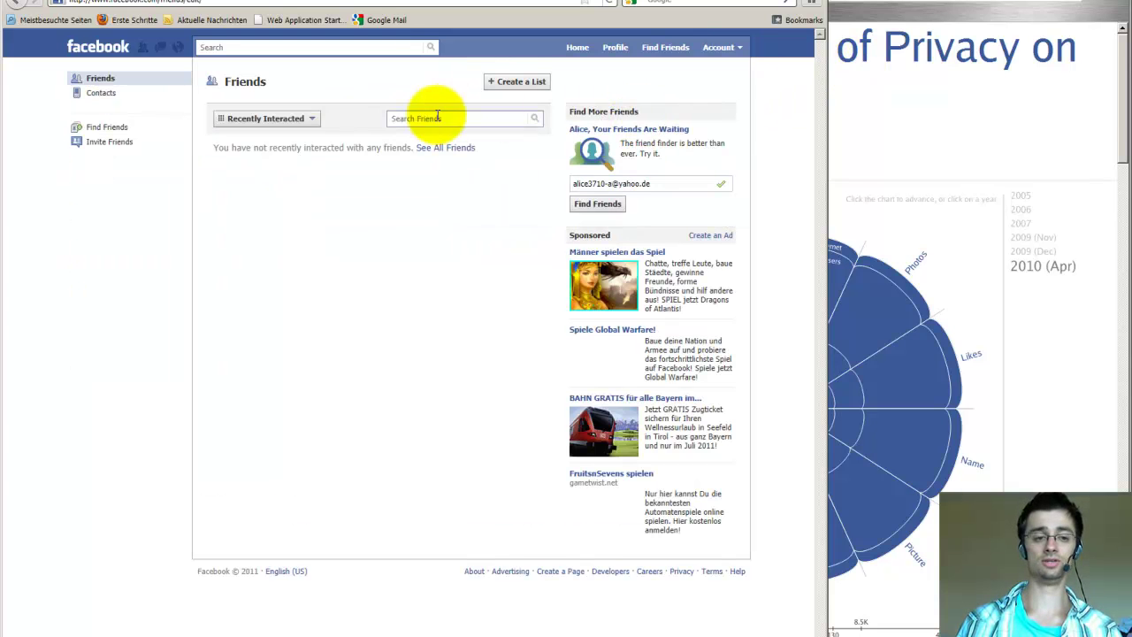
{"action": "left_click", "coordinate": [525, 85]}
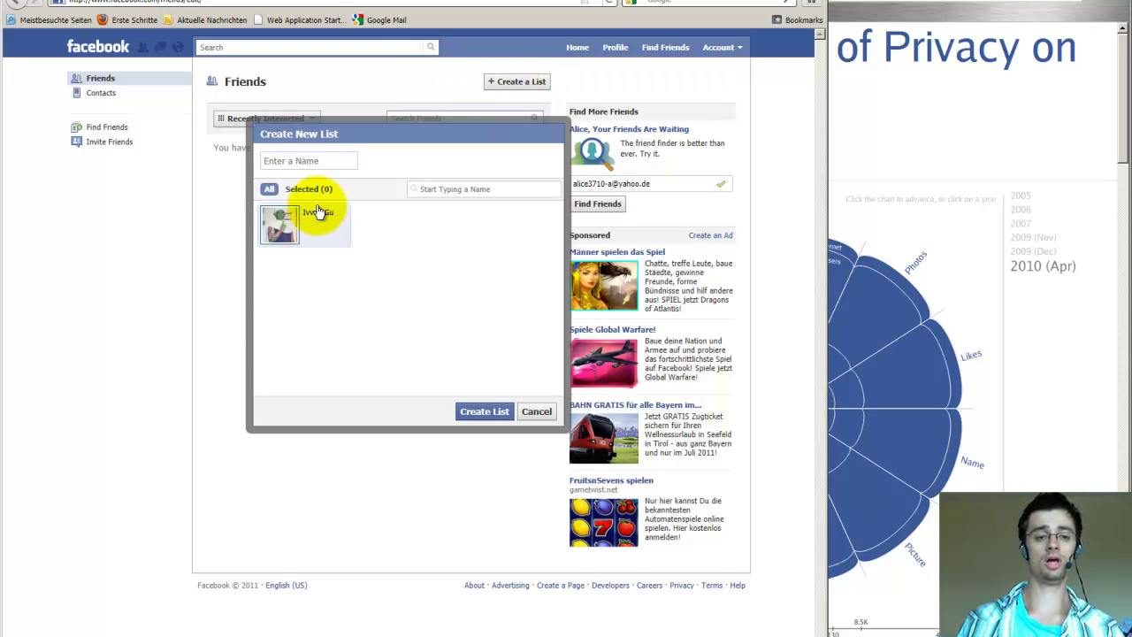
{"action": "left_click", "coordinate": [314, 164]}
{"action": "type", "text": "closeFriends"}
{"action": "left_click", "coordinate": [324, 219]}
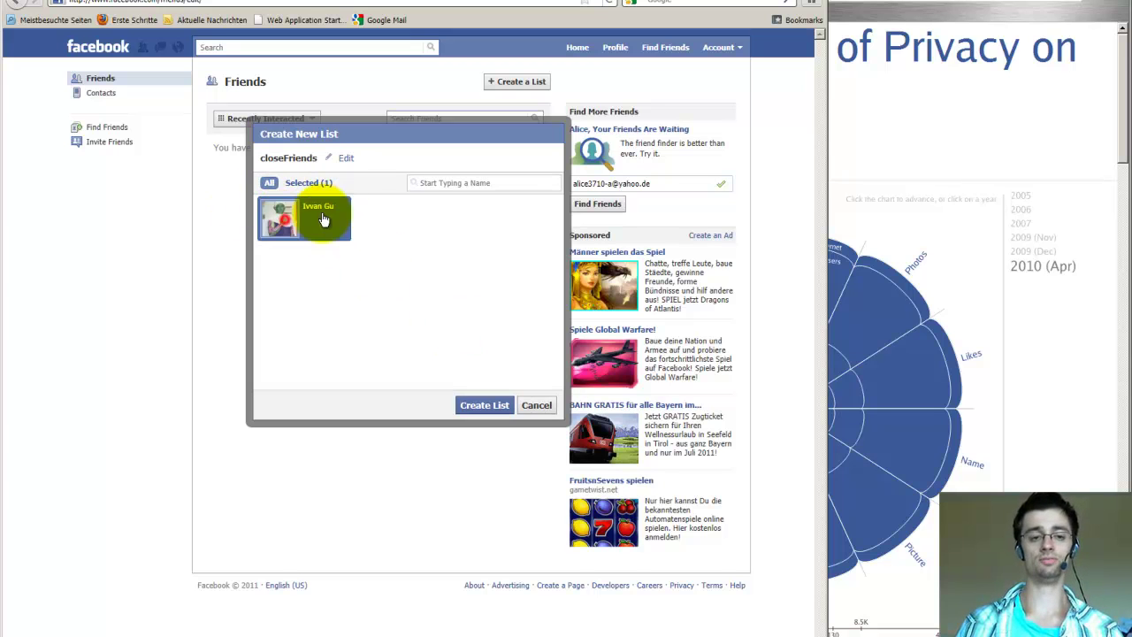
{"action": "left_click", "coordinate": [484, 407]}
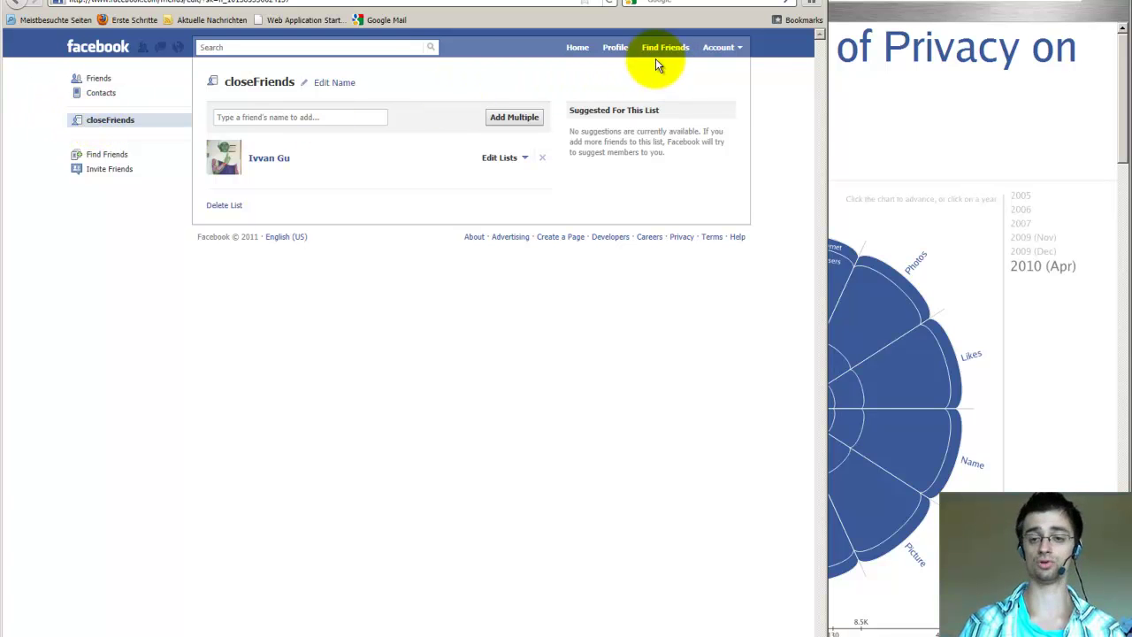
Expand the Account Security section of the account settings to examine the secure browsing and login options.
{"action": "left_click", "coordinate": [725, 52]}
{"action": "left_click", "coordinate": [652, 141]}
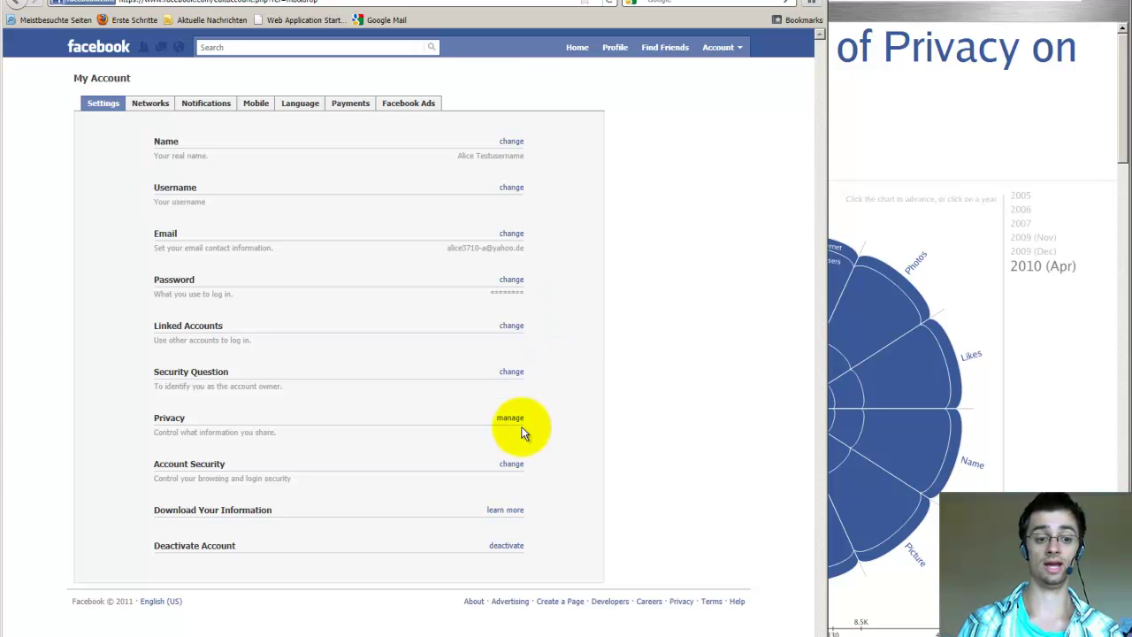
{"action": "left_click", "coordinate": [513, 465]}
{"action": "scroll", "coordinate": [449, 466], "scroll_direction": "down", "scroll_amount": 2}
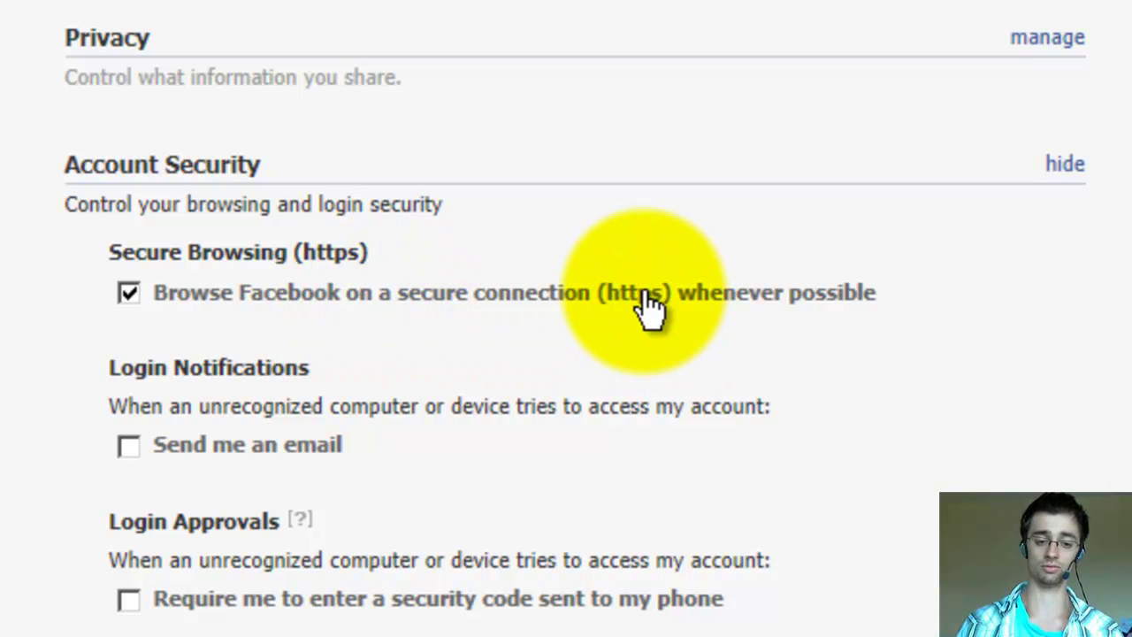
Try to turn on login approvals that require a security code sent to the phone.
{"action": "scroll", "coordinate": [646, 265], "scroll_direction": "down", "scroll_amount": 5}
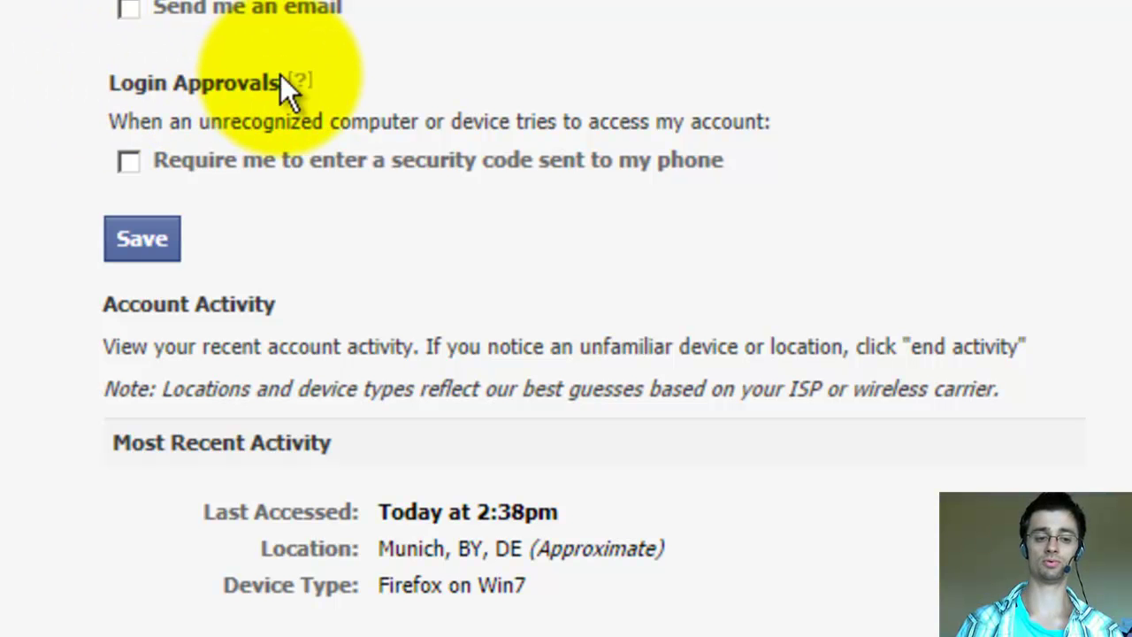
{"action": "left_click", "coordinate": [127, 164]}
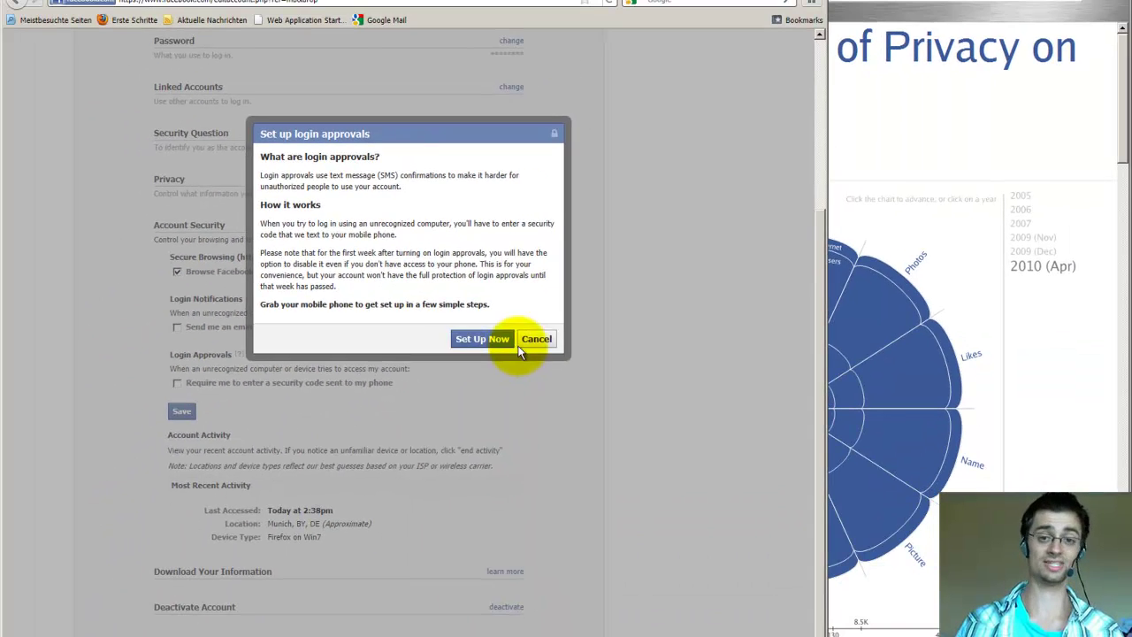
{"action": "left_click", "coordinate": [924, 622]}
Set the third-party ads setting so information is shown to No one, and save the change.
{"action": "scroll", "coordinate": [493, 358], "scroll_direction": "up", "scroll_amount": 5}
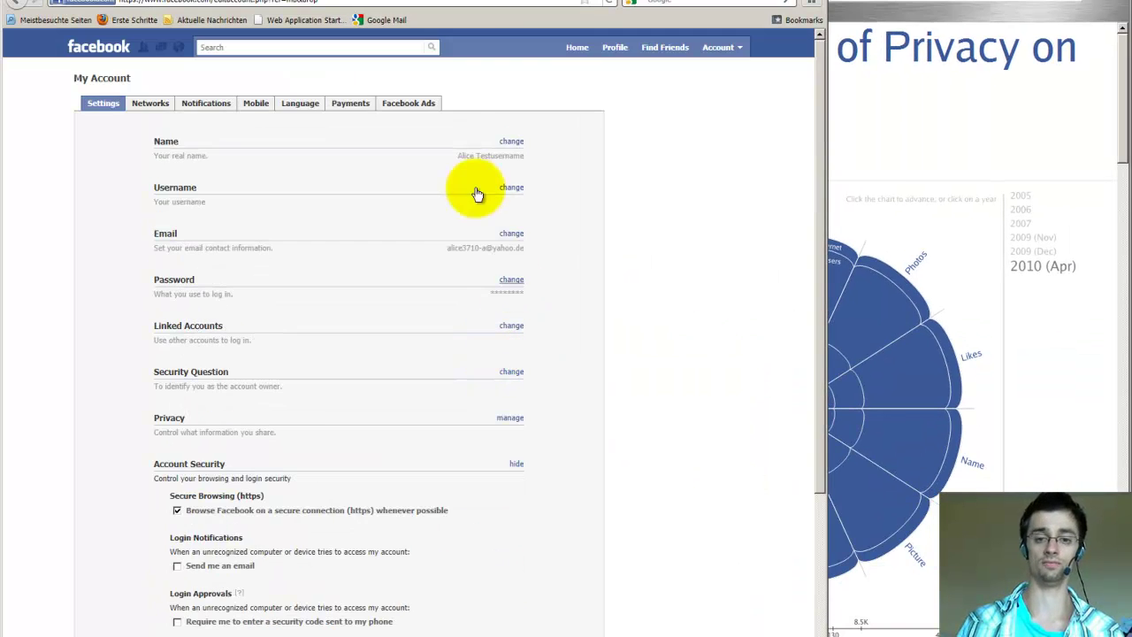
{"action": "left_click", "coordinate": [416, 107]}
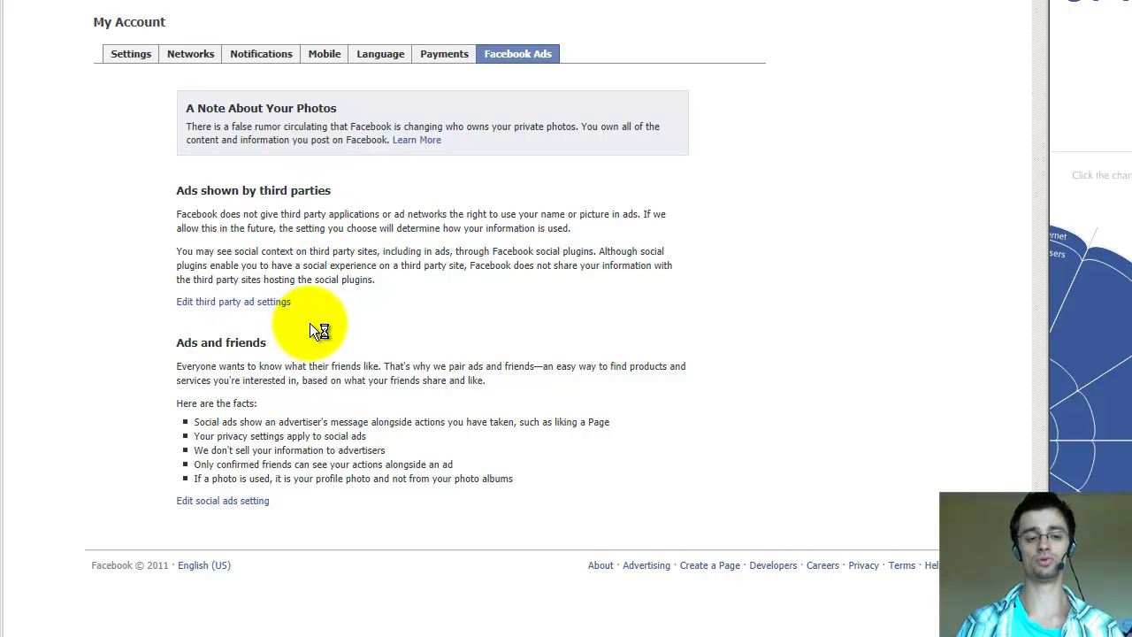
{"action": "left_click", "coordinate": [475, 228]}
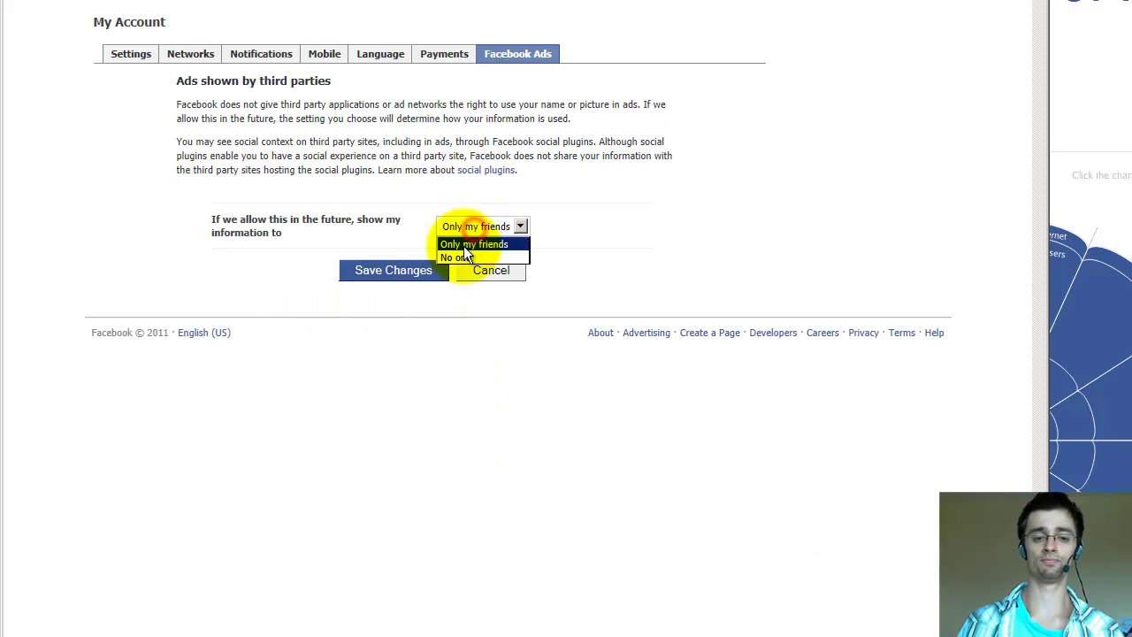
{"action": "left_click", "coordinate": [460, 256]}
{"action": "left_click", "coordinate": [414, 268]}
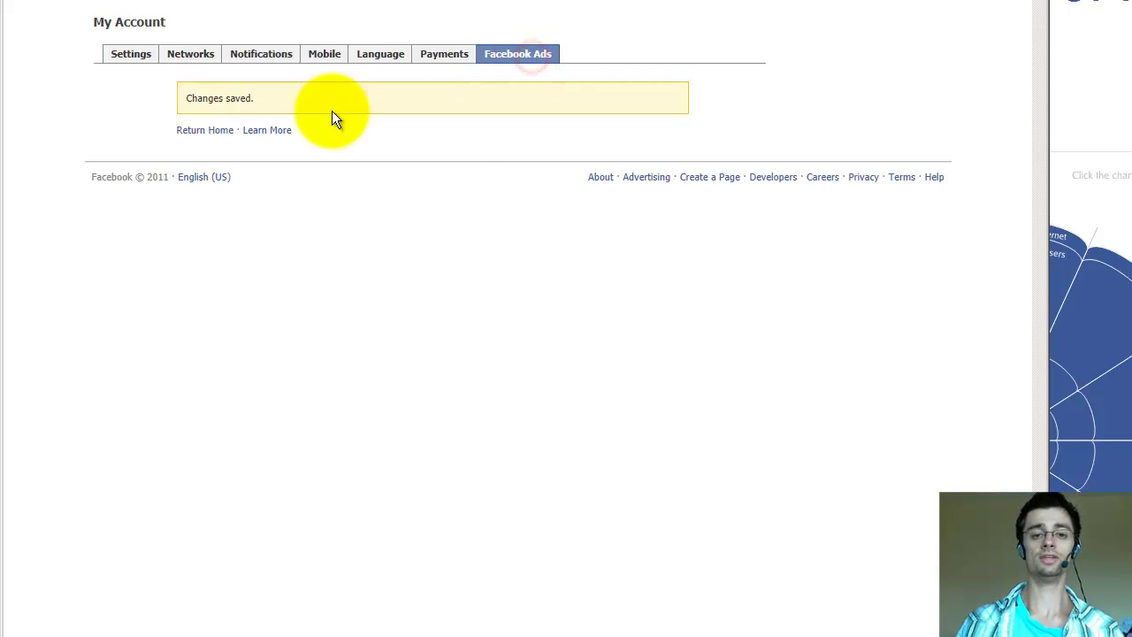
Set the social ads setting for pairing social actions with ads to No one, and save the change.
{"action": "left_click", "coordinate": [516, 55]}
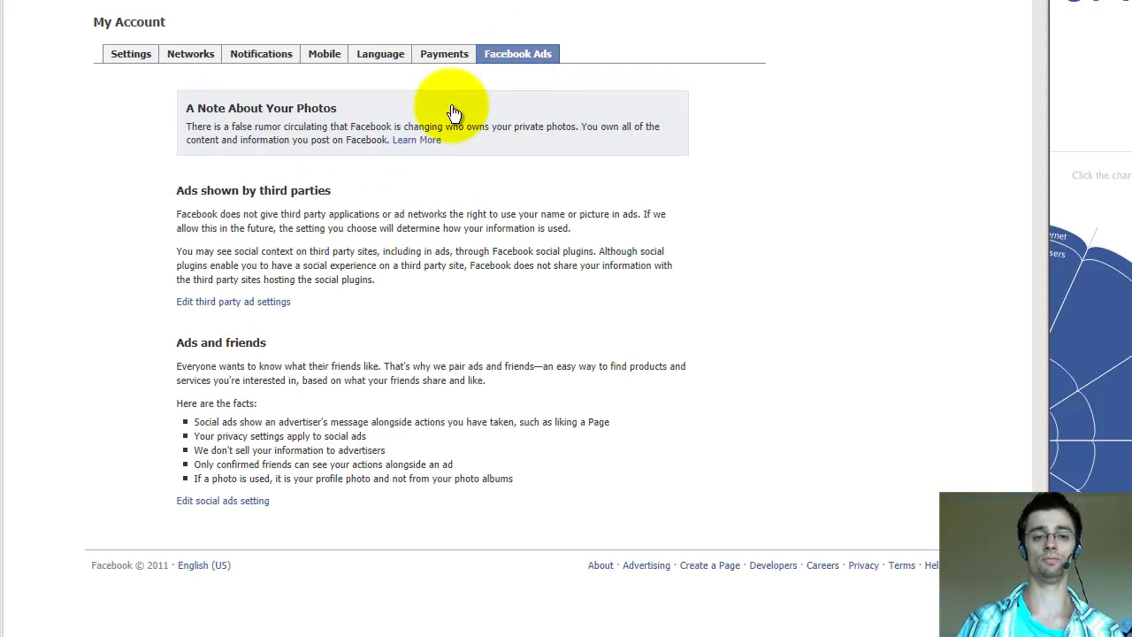
{"action": "double_click", "coordinate": [301, 303]}
{"action": "left_click", "coordinate": [241, 502]}
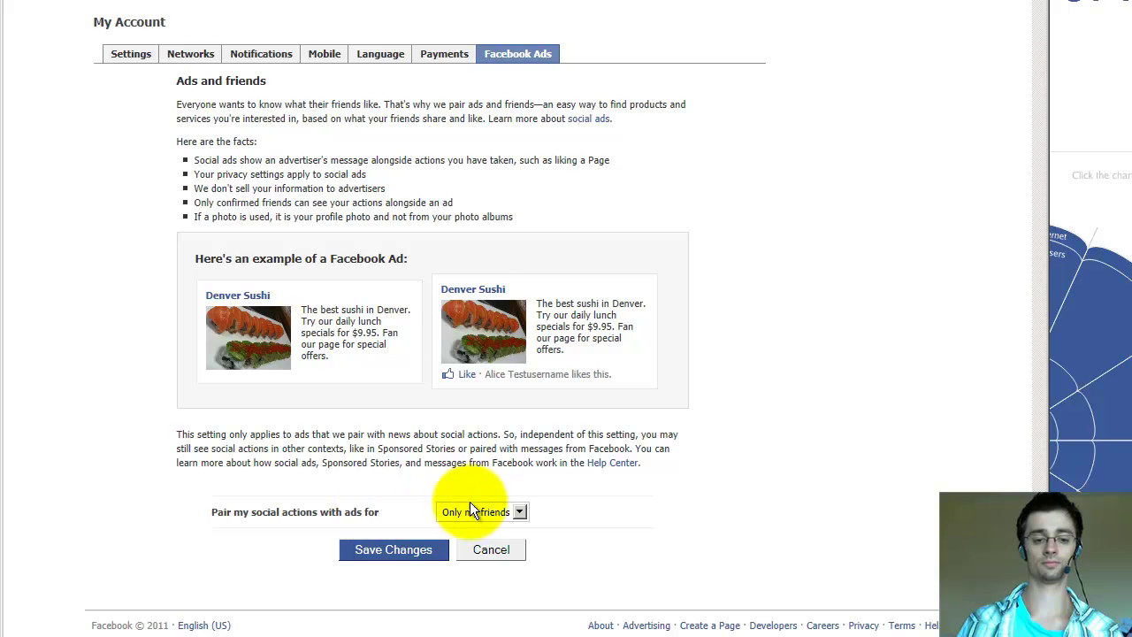
{"action": "left_click", "coordinate": [470, 508]}
{"action": "left_click", "coordinate": [468, 540]}
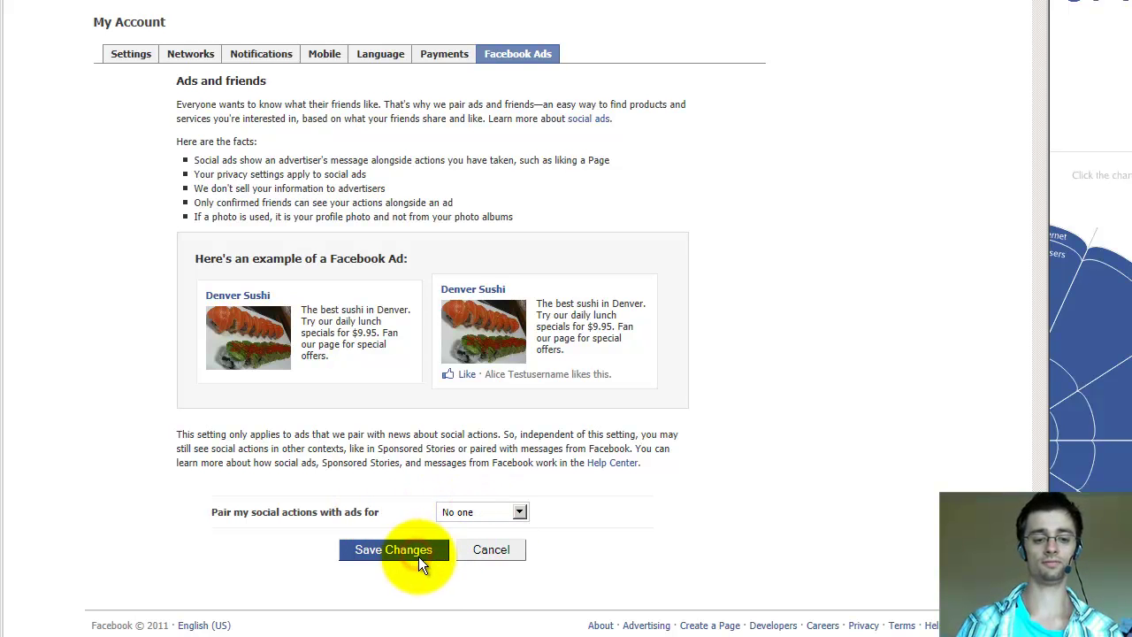
{"action": "left_click", "coordinate": [428, 550]}
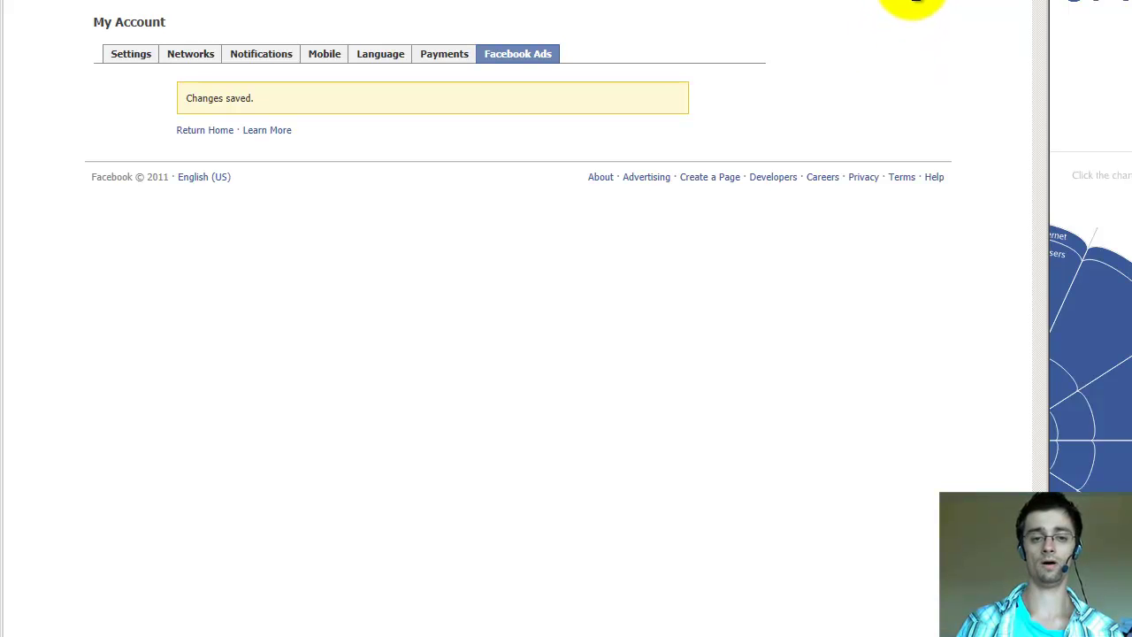
Open the Connecting on Facebook section of the account's privacy settings.
{"action": "left_click", "coordinate": [909, 3]}
{"action": "left_click", "coordinate": [836, 117]}
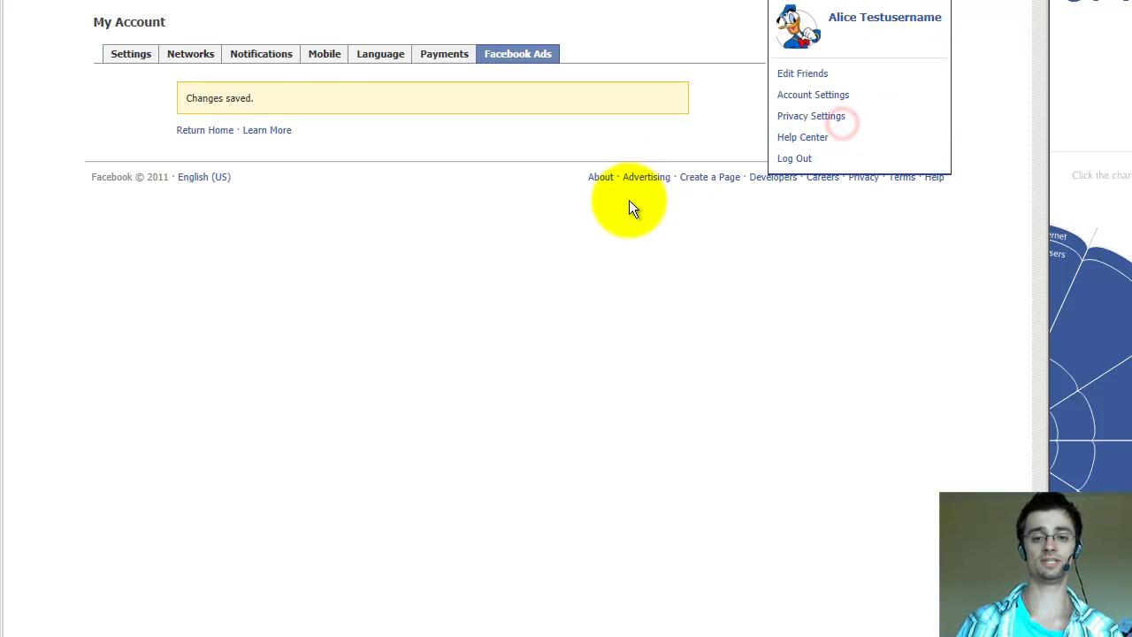
{"action": "left_click_drag", "start_coordinate": [300, 82], "coordinate": [576, 94]}
{"action": "left_click", "coordinate": [528, 89]}
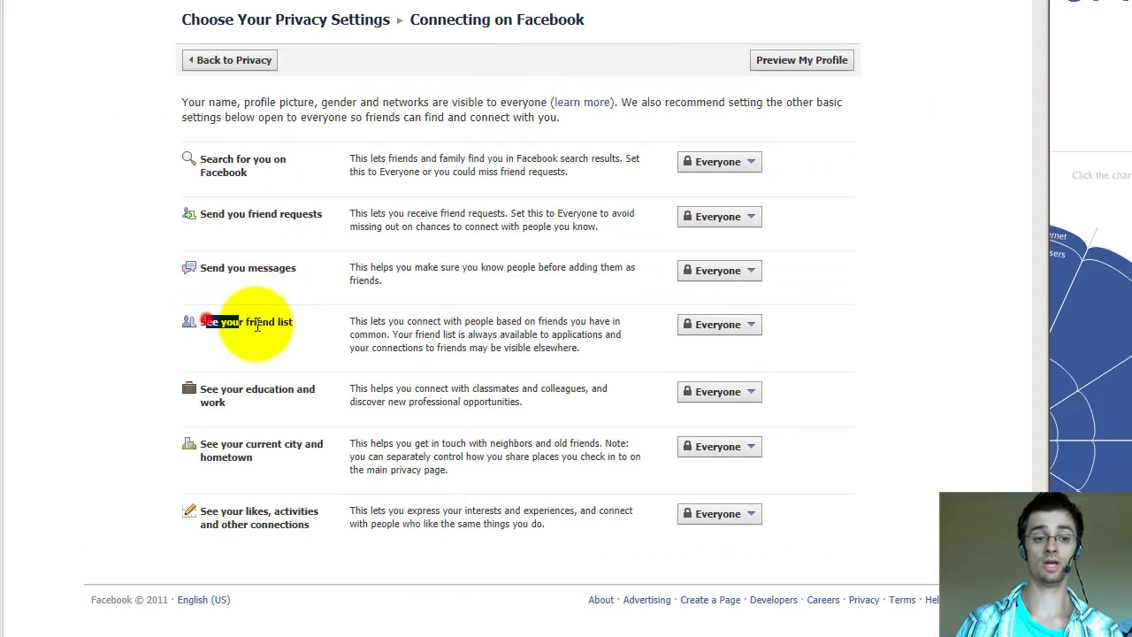
Set the friend list, education and work, current city and hometown, and likes and activities to Friends Only.
{"action": "left_click_drag", "start_coordinate": [206, 323], "coordinate": [307, 324]}
{"action": "left_click", "coordinate": [722, 330]}
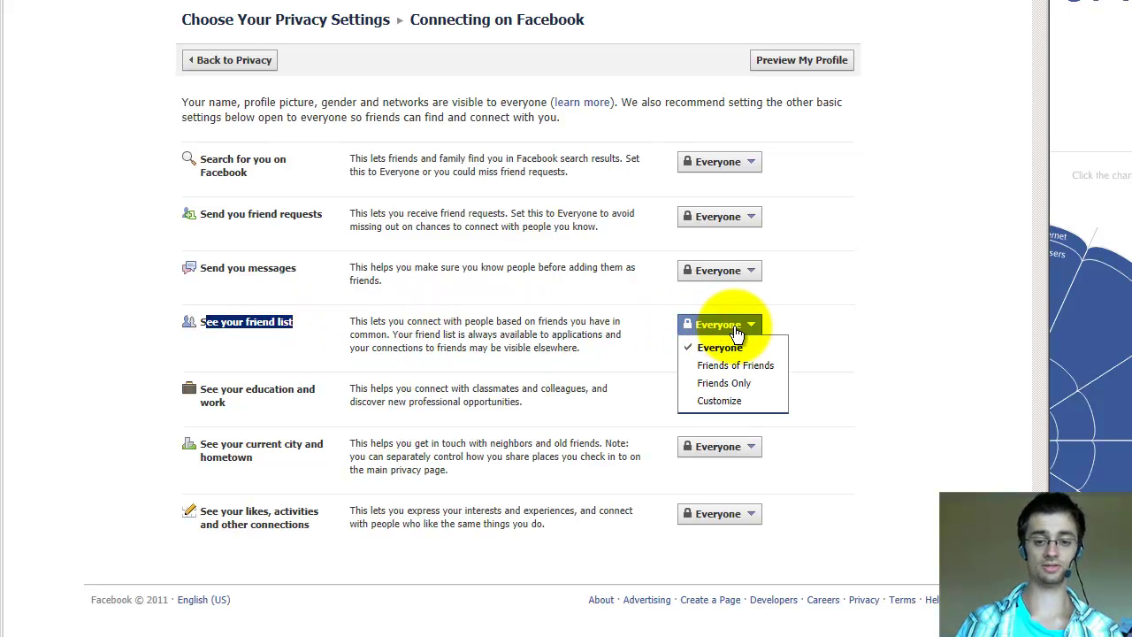
{"action": "left_click", "coordinate": [740, 384]}
{"action": "left_click", "coordinate": [719, 391]}
{"action": "left_click", "coordinate": [719, 451]}
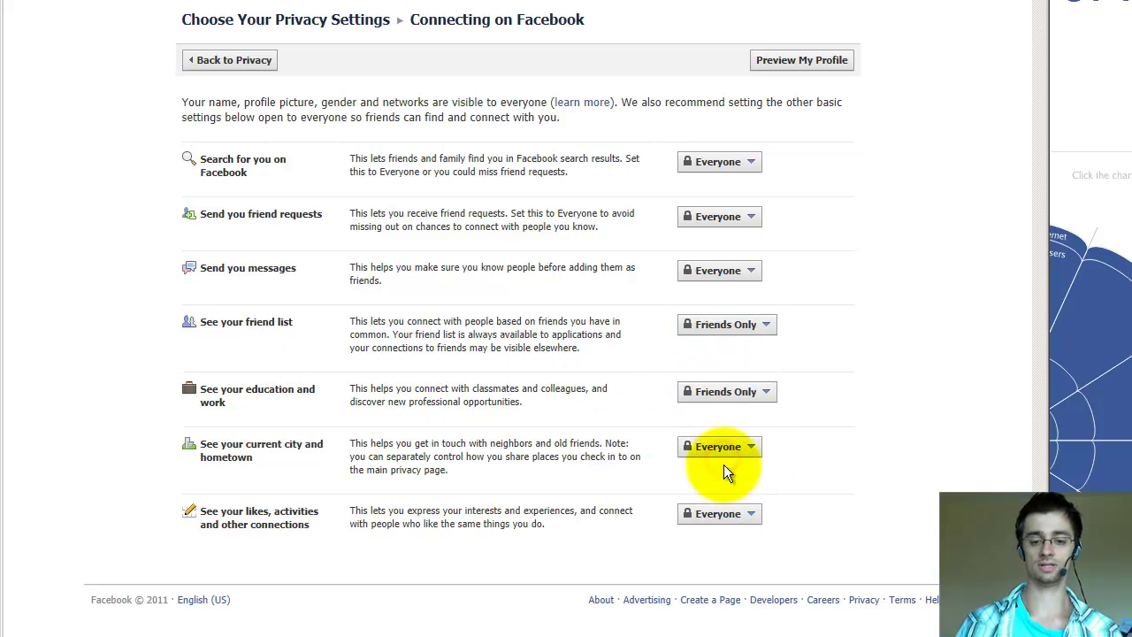
{"action": "left_click", "coordinate": [722, 447]}
{"action": "left_click", "coordinate": [725, 505]}
{"action": "left_click", "coordinate": [721, 518]}
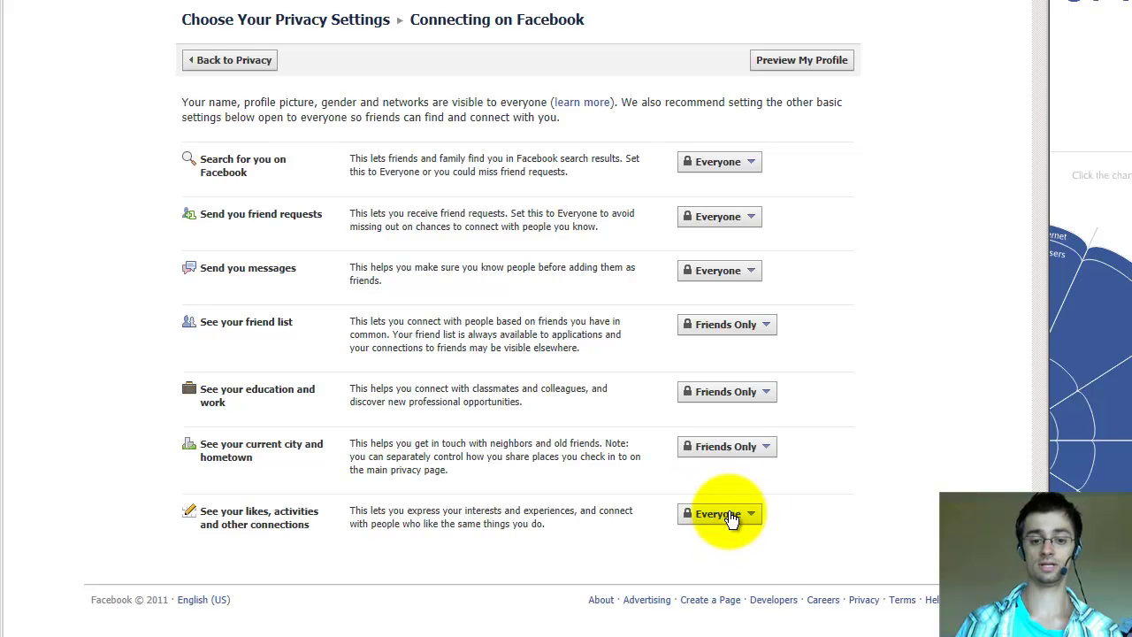
{"action": "left_click", "coordinate": [729, 573]}
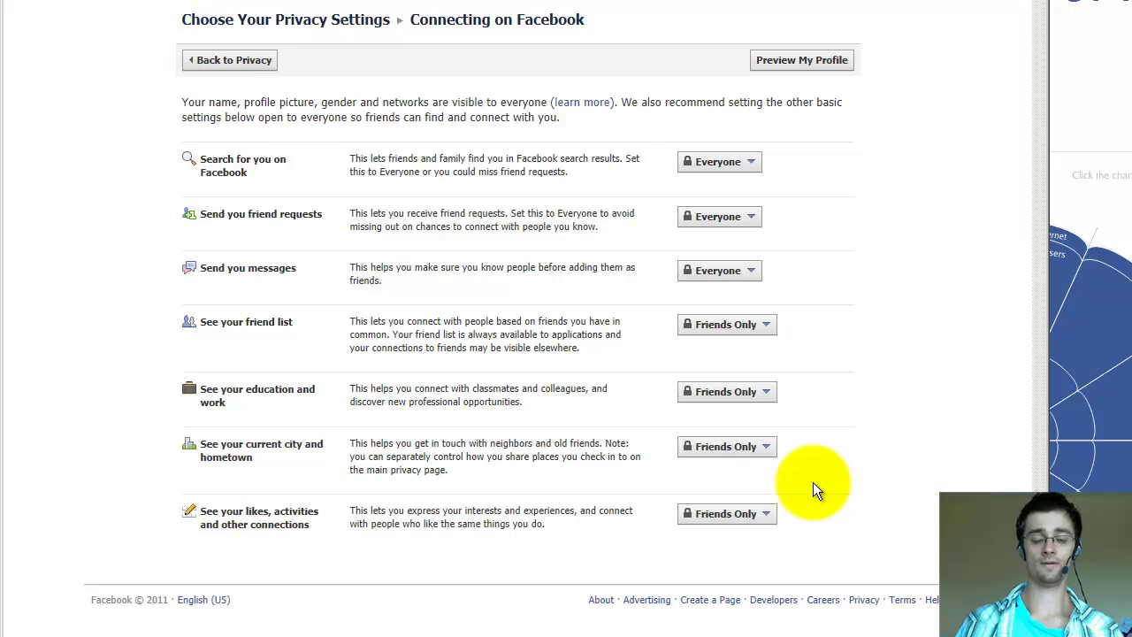
Customize the visibility of likes, activities and other connections to Specific People with the closeFriends list, and save the setting.
{"action": "left_click", "coordinate": [748, 514]}
{"action": "left_click", "coordinate": [741, 589]}
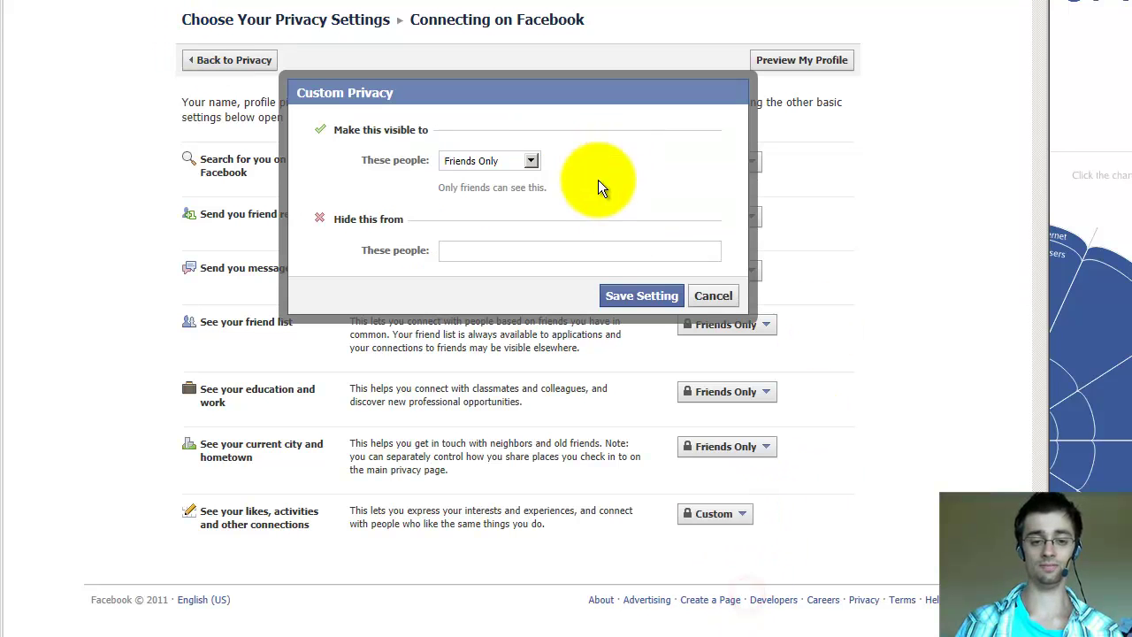
{"action": "left_click", "coordinate": [495, 160]}
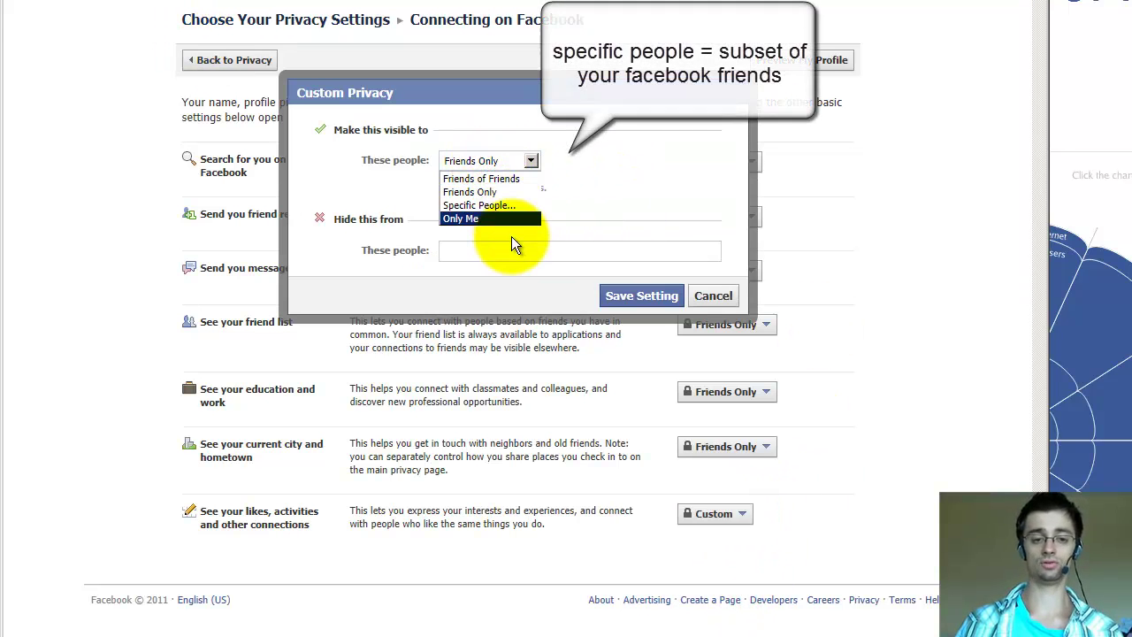
{"action": "left_click", "coordinate": [503, 206]}
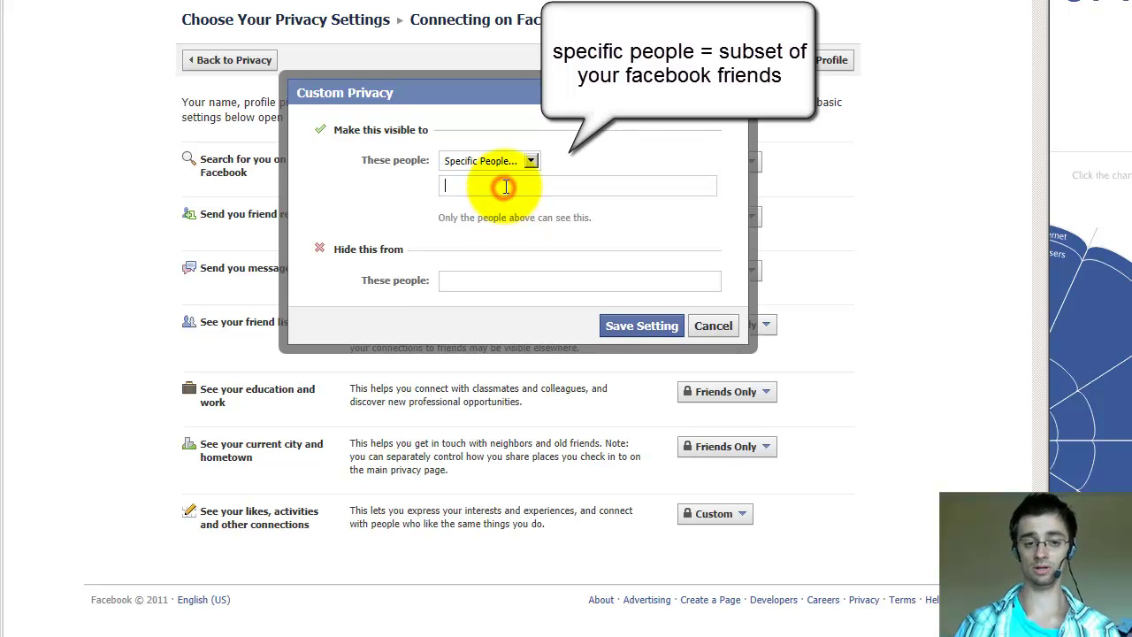
{"action": "type", "text": "clo"}
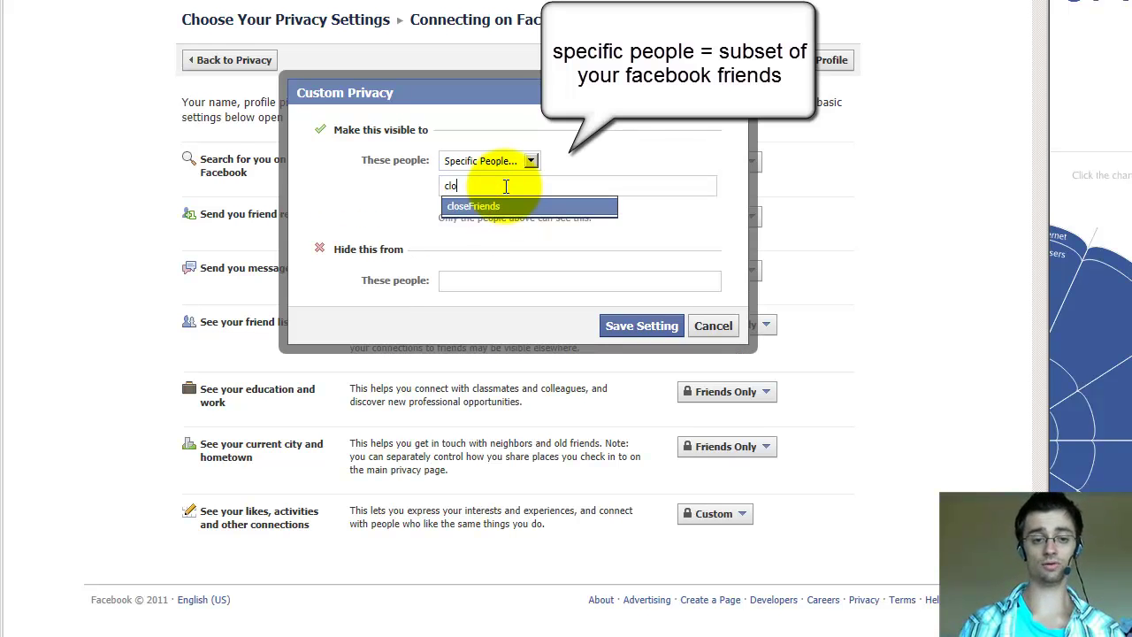
{"action": "left_click", "coordinate": [493, 206]}
{"action": "left_click", "coordinate": [637, 325]}
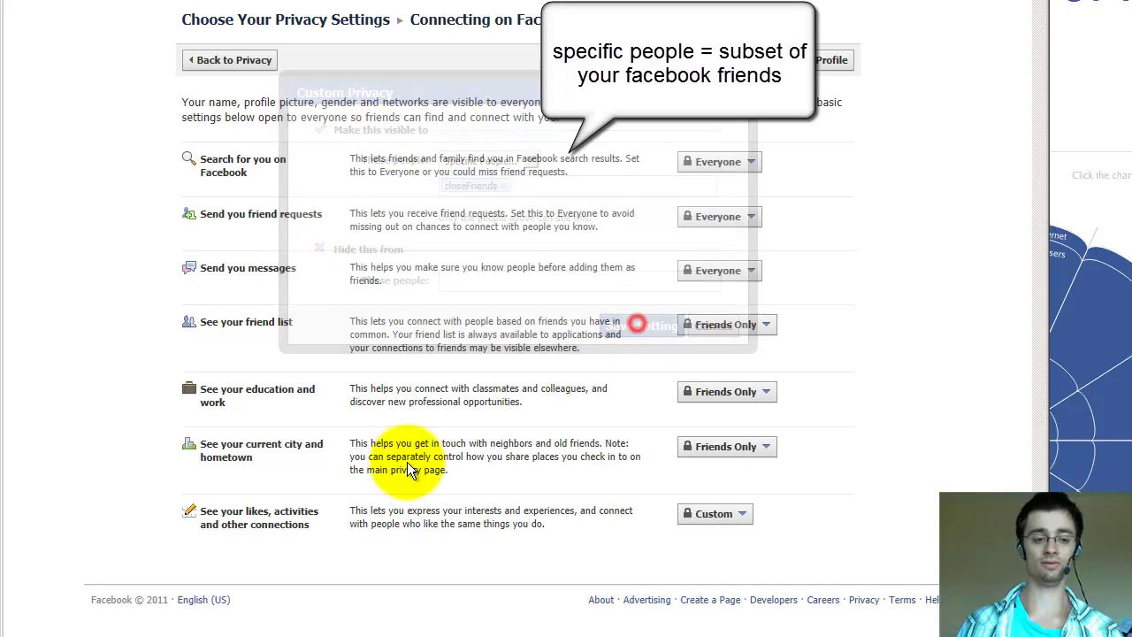
{"action": "left_click", "coordinate": [254, 513]}
{"action": "left_click_drag", "start_coordinate": [254, 513], "coordinate": [310, 514]}
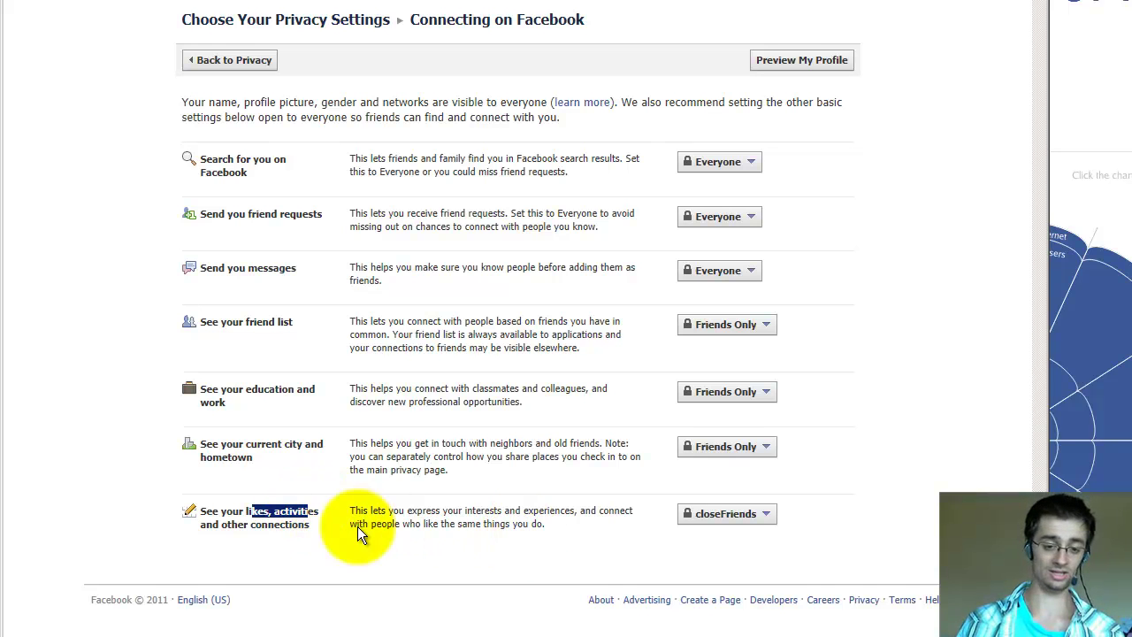
{"action": "left_click", "coordinate": [299, 513]}
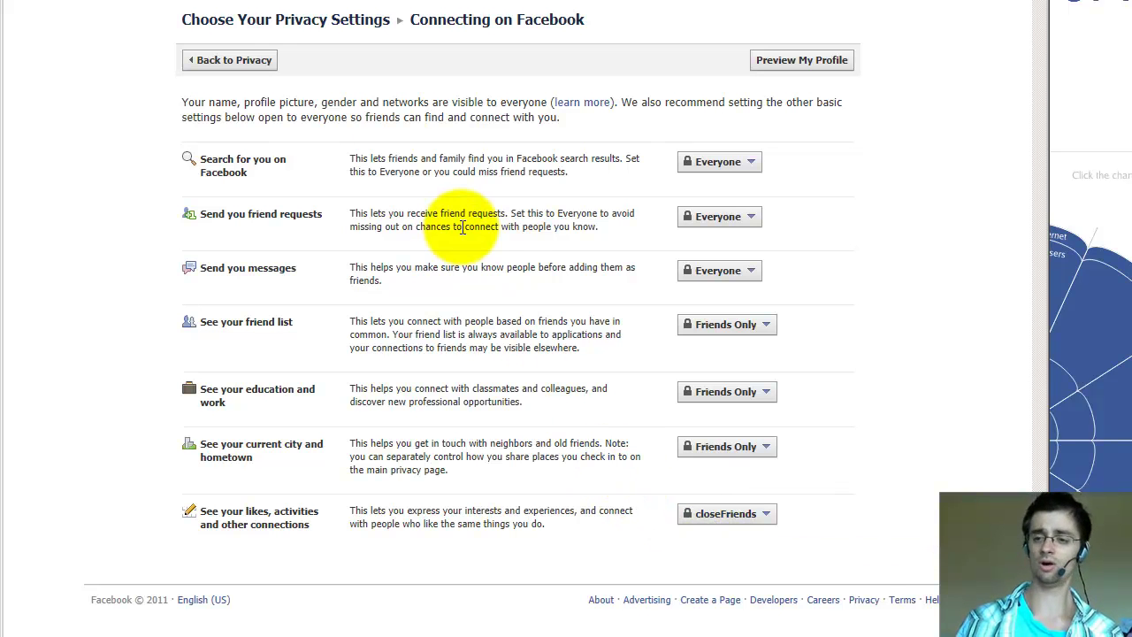
In the customized sharing settings, set posts, family, relationships, interested in, bio and favorite quotations, and website to Friends Only.
{"action": "left_click", "coordinate": [248, 60]}
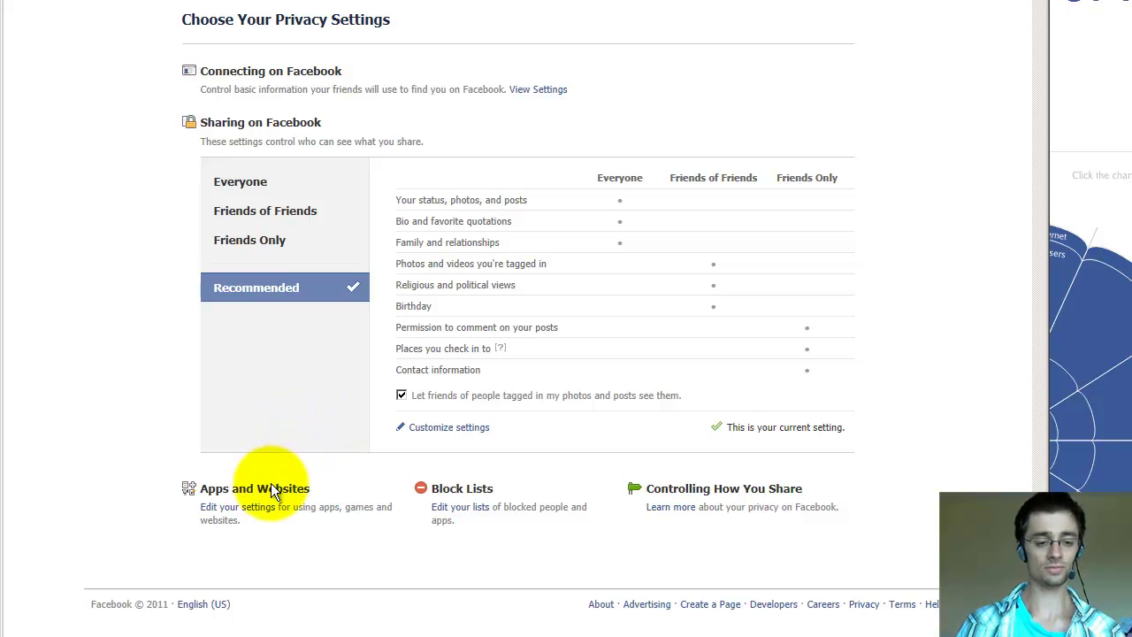
{"action": "left_click", "coordinate": [442, 428]}
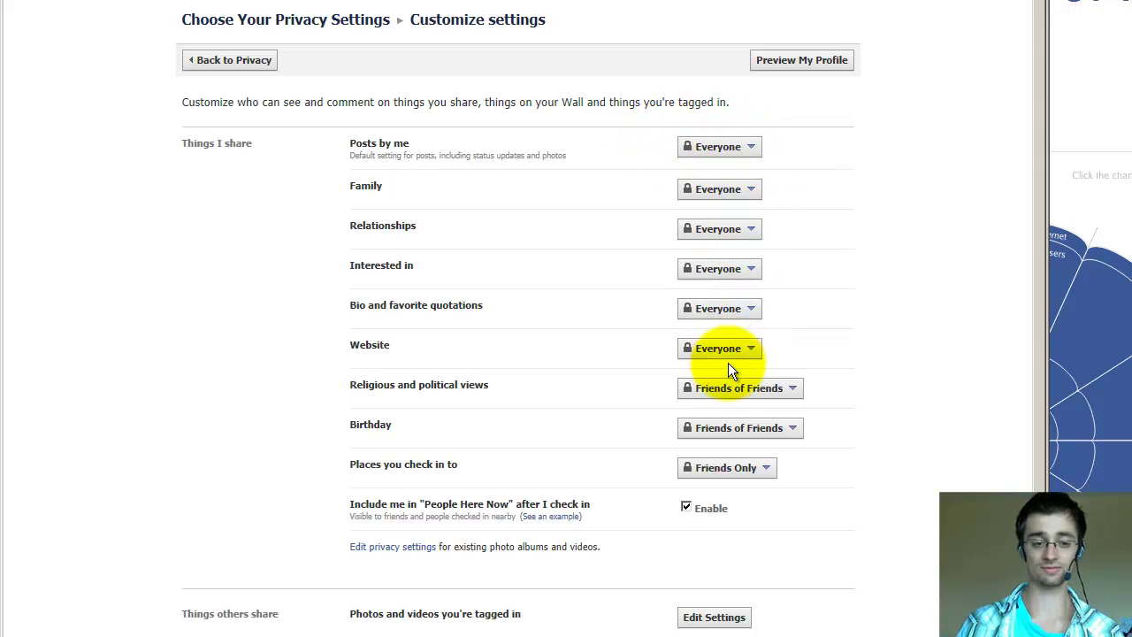
{"action": "left_click", "coordinate": [752, 147]}
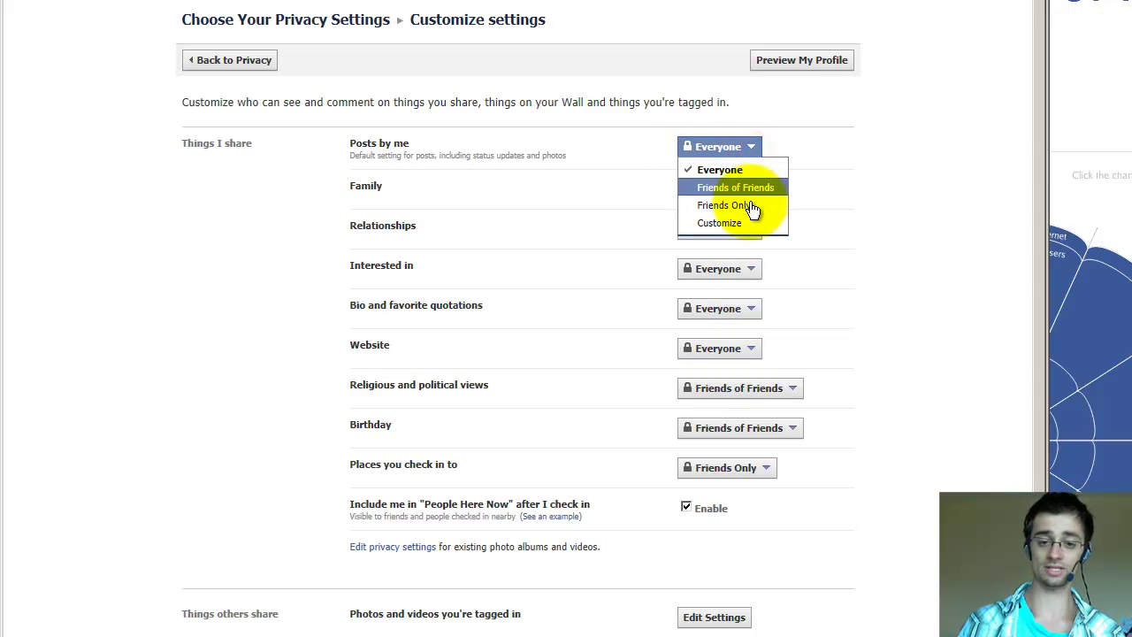
{"action": "left_click", "coordinate": [739, 205]}
{"action": "left_click", "coordinate": [735, 184]}
{"action": "left_click", "coordinate": [735, 247]}
{"action": "left_click", "coordinate": [731, 226]}
{"action": "left_click", "coordinate": [727, 288]}
{"action": "left_click", "coordinate": [734, 268]}
{"action": "left_click", "coordinate": [724, 327]}
{"action": "left_click", "coordinate": [721, 311]}
{"action": "left_click", "coordinate": [725, 366]}
{"action": "left_click", "coordinate": [728, 354]}
{"action": "left_click", "coordinate": [703, 404]}
Set the visibility of religious and political views and of checked-in places to Friends Only.
{"action": "scroll", "coordinate": [675, 401], "scroll_direction": "down", "scroll_amount": 1}
{"action": "left_click", "coordinate": [752, 287]}
{"action": "left_click", "coordinate": [739, 347]}
{"action": "left_click", "coordinate": [749, 288]}
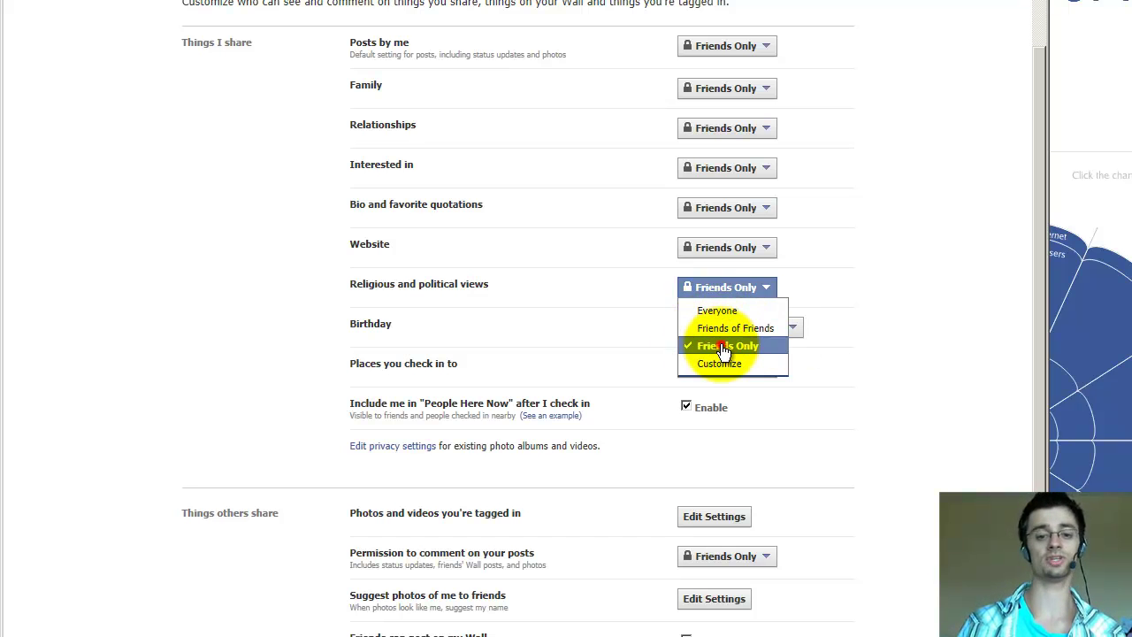
{"action": "left_click", "coordinate": [725, 346]}
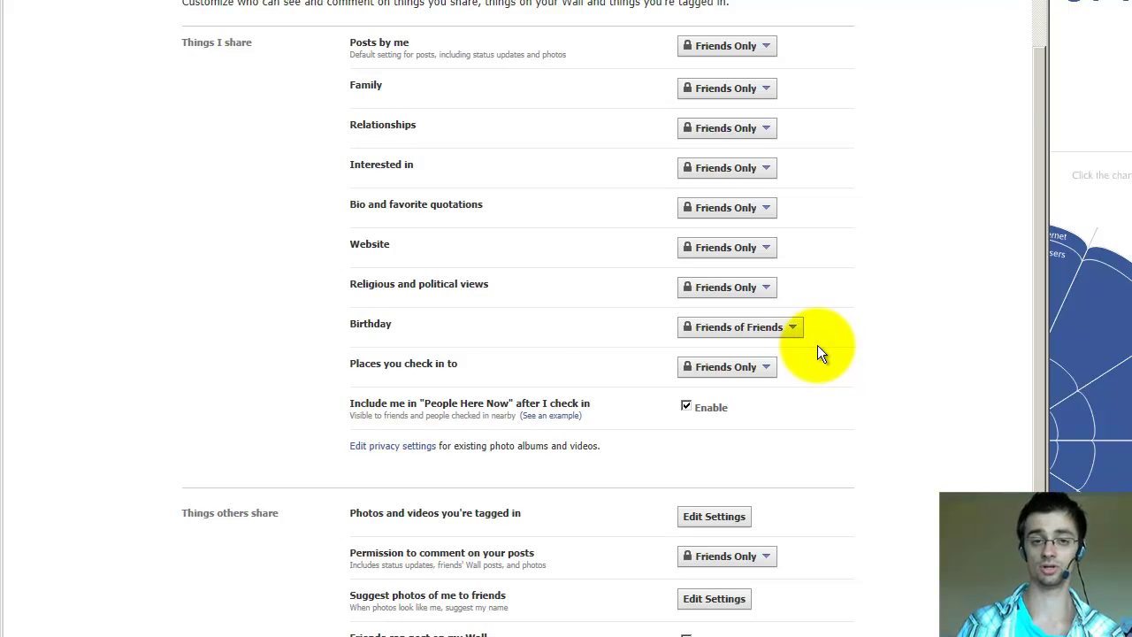
{"action": "scroll", "coordinate": [818, 346], "scroll_direction": "down", "scroll_amount": 2}
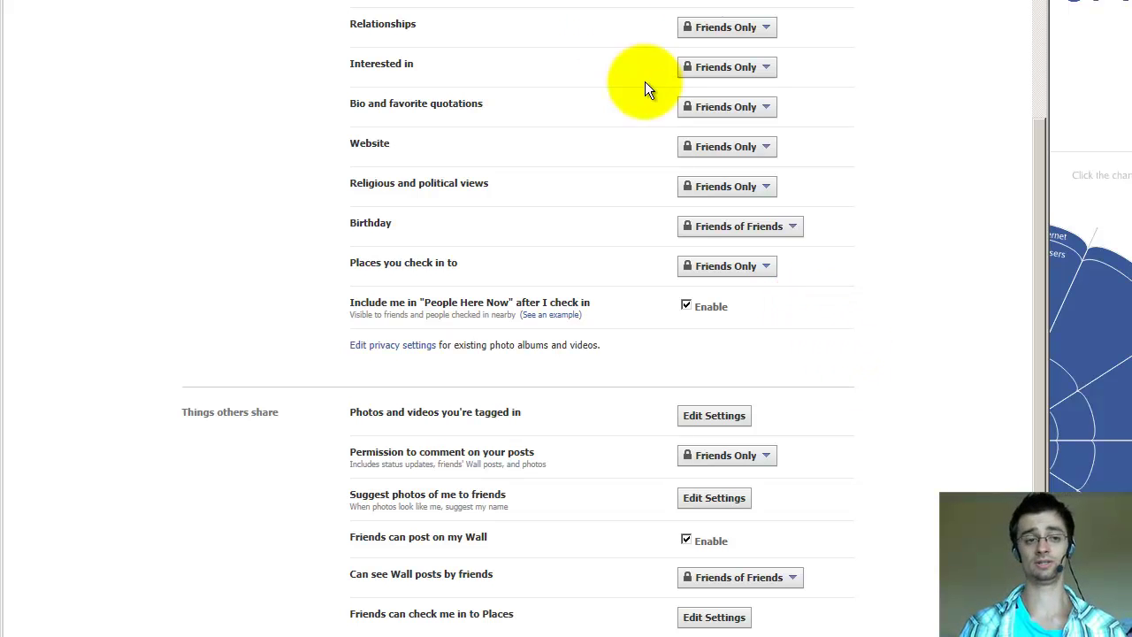
{"action": "left_click", "coordinate": [715, 267]}
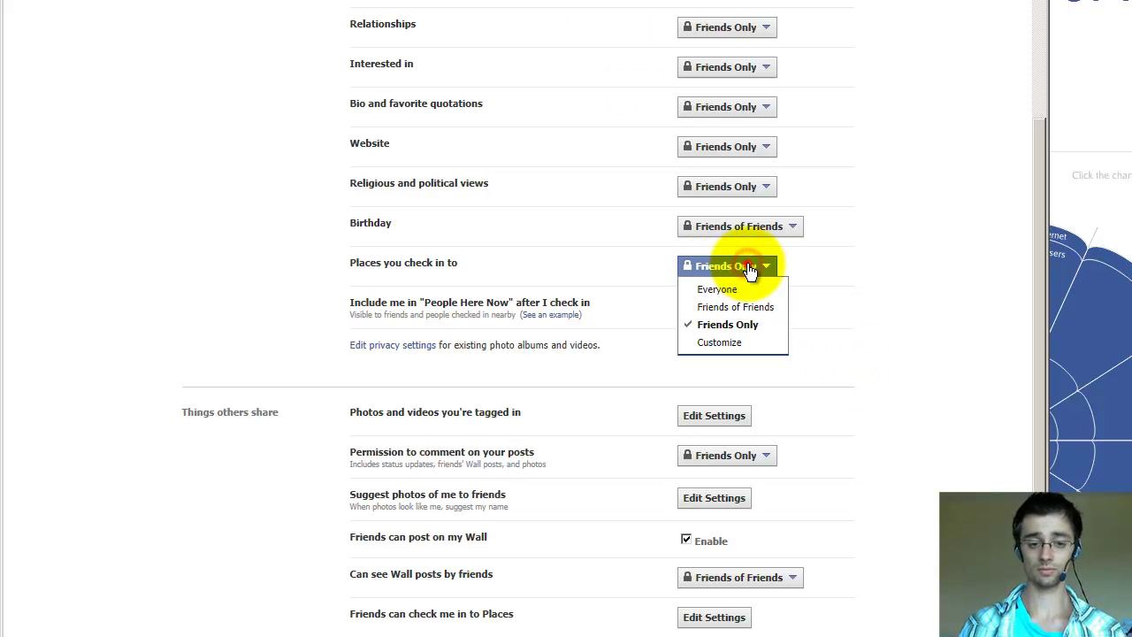
{"action": "left_click", "coordinate": [737, 323]}
Restrict who can see photos and videos you're tagged in to Friends Only, and confirm.
{"action": "scroll", "coordinate": [739, 341], "scroll_direction": "down", "scroll_amount": 1}
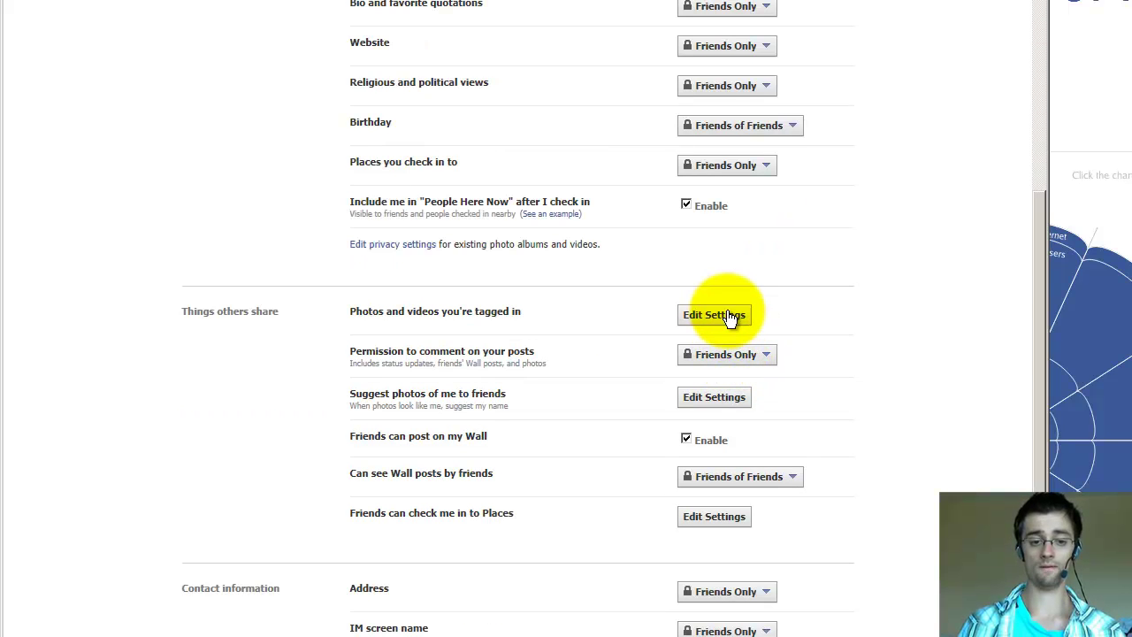
{"action": "left_click", "coordinate": [730, 317]}
{"action": "left_click", "coordinate": [650, 176]}
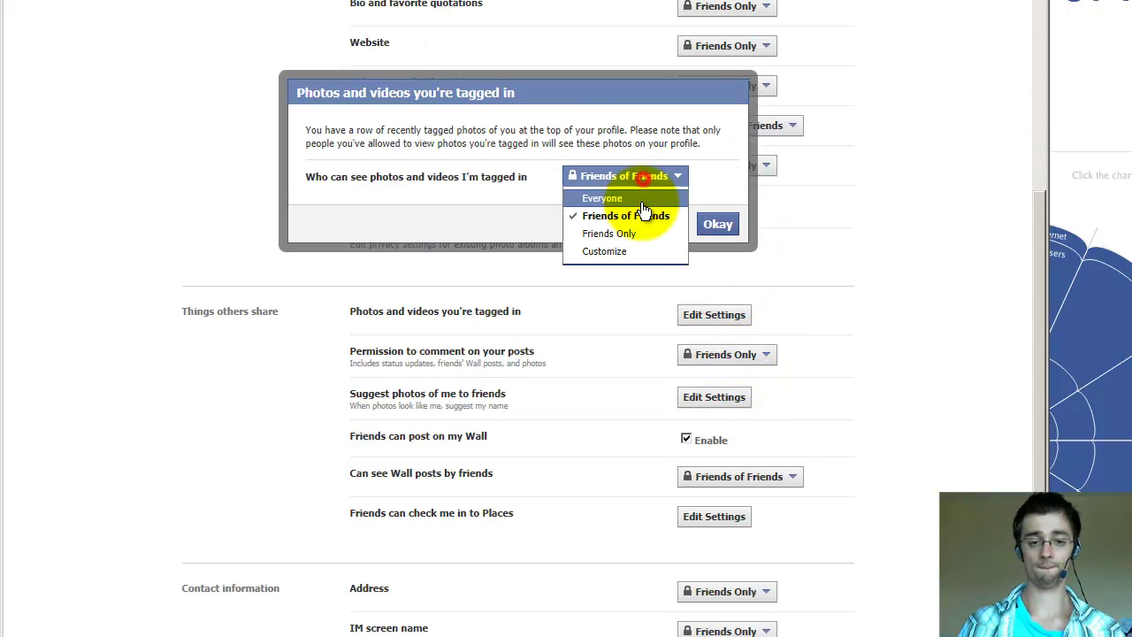
{"action": "left_click", "coordinate": [637, 235]}
{"action": "left_click", "coordinate": [713, 226]}
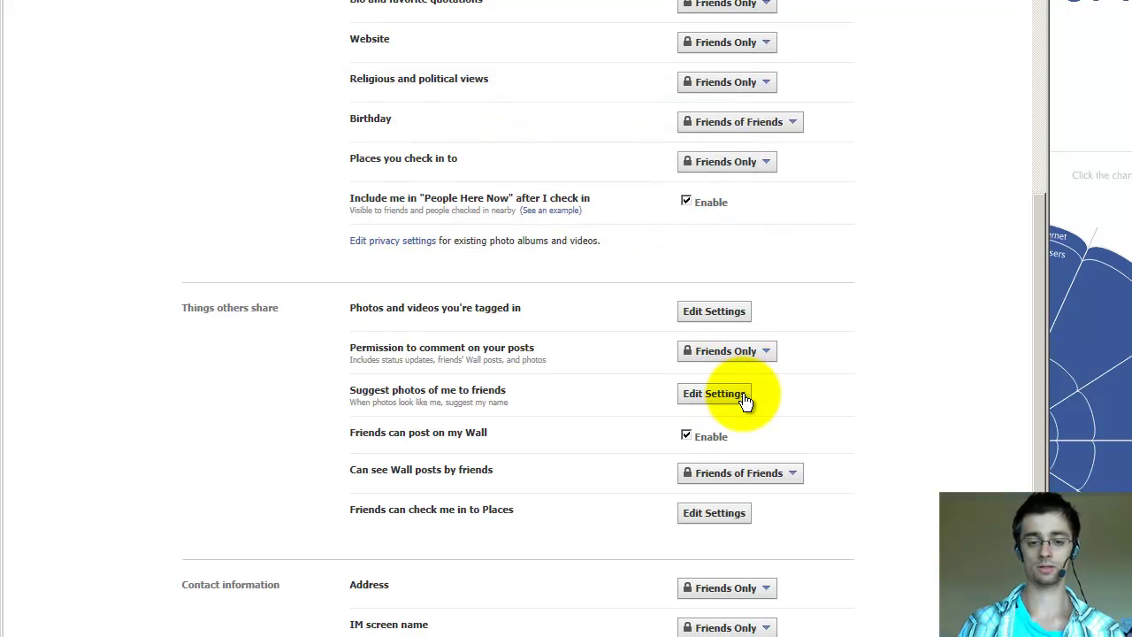
Disable suggesting photos of you to friends, and confirm the change.
{"action": "left_click", "coordinate": [745, 399]}
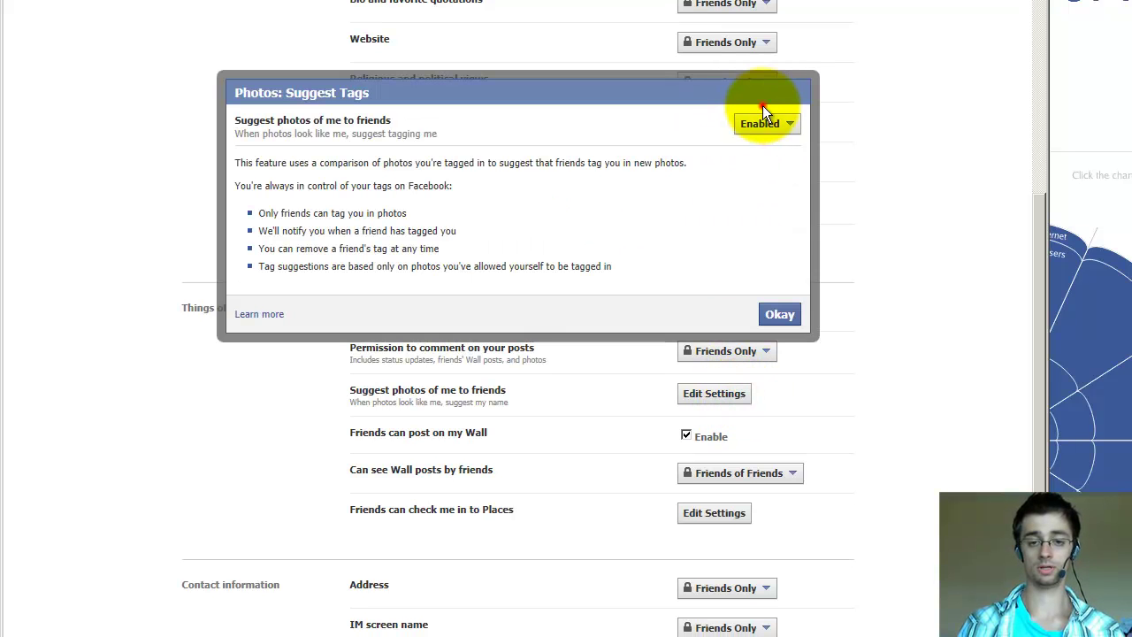
{"action": "left_click", "coordinate": [760, 123]}
{"action": "left_click", "coordinate": [762, 164]}
{"action": "left_click", "coordinate": [779, 314]}
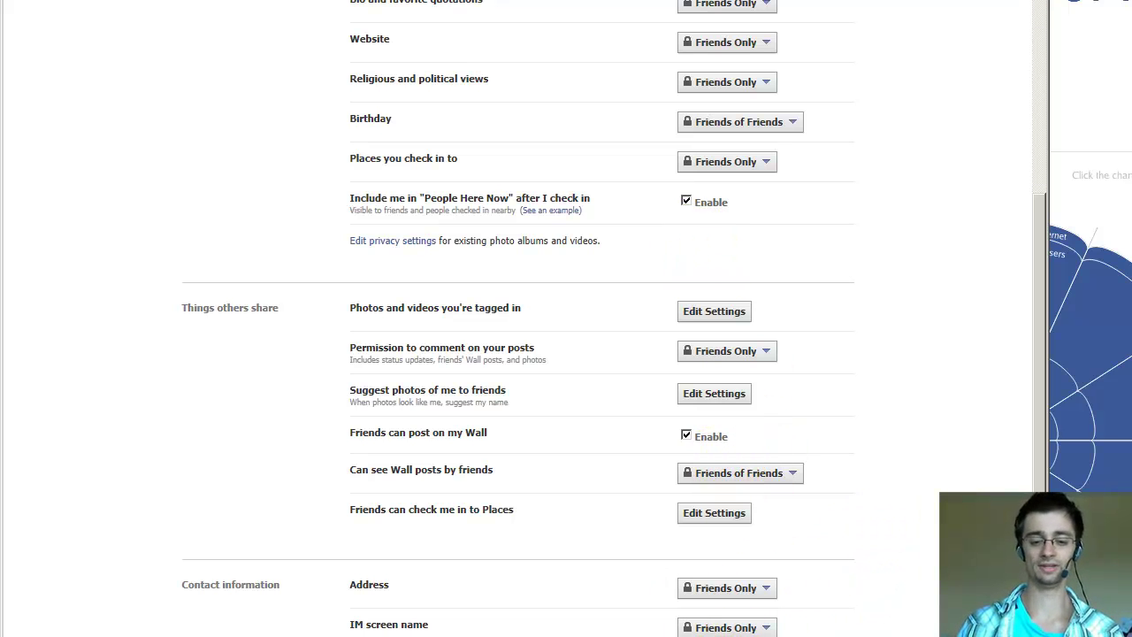
Customize the visibility of the contact e-mail address to Specific People with the closeFriends list, and save the setting.
{"action": "scroll", "coordinate": [721, 575], "scroll_direction": "down", "scroll_amount": 2}
{"action": "left_click", "coordinate": [721, 548]}
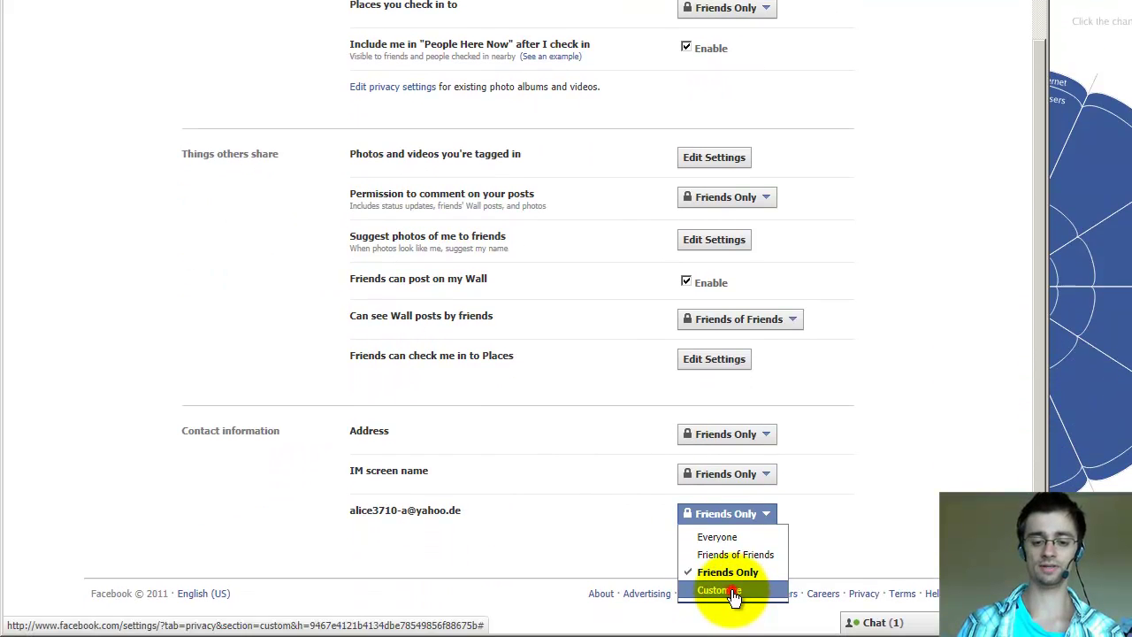
{"action": "left_click", "coordinate": [732, 595]}
{"action": "left_click", "coordinate": [509, 8]}
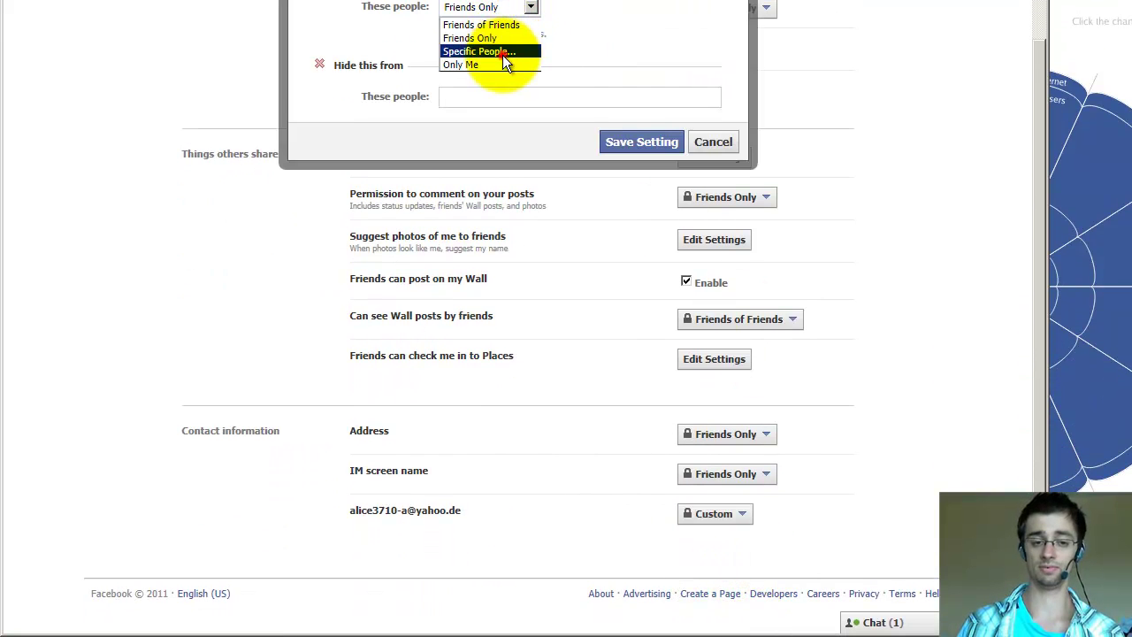
{"action": "left_click", "coordinate": [502, 52]}
{"action": "left_click", "coordinate": [497, 41]}
{"action": "type", "text": "s"}
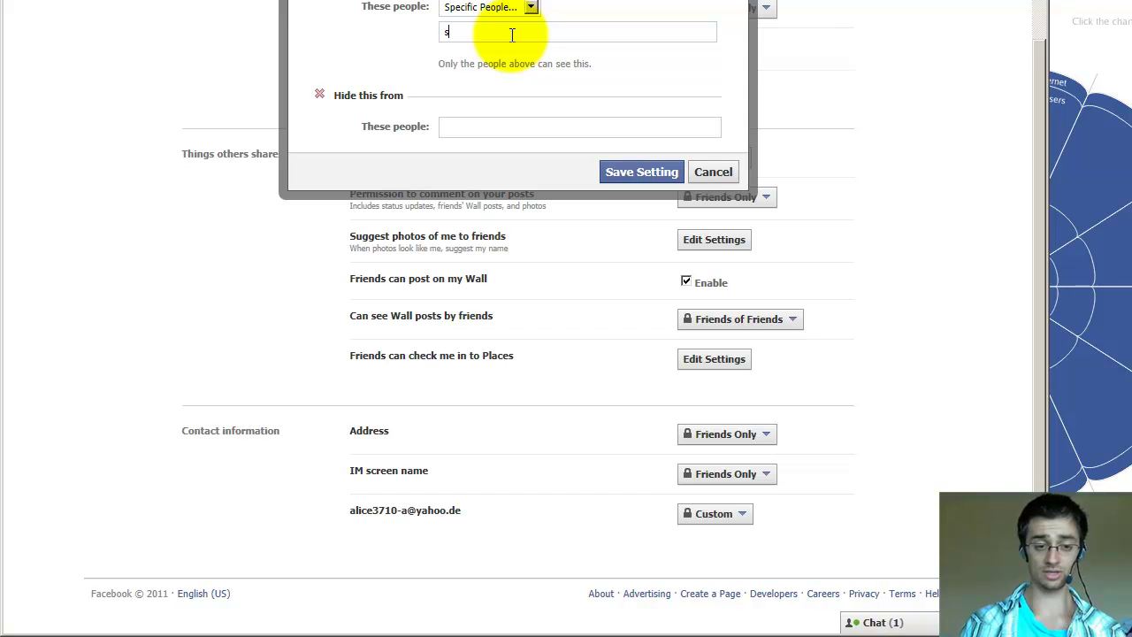
{"action": "key", "text": "BackSpace"}
{"action": "type", "text": "cl"}
{"action": "left_click", "coordinate": [504, 51]}
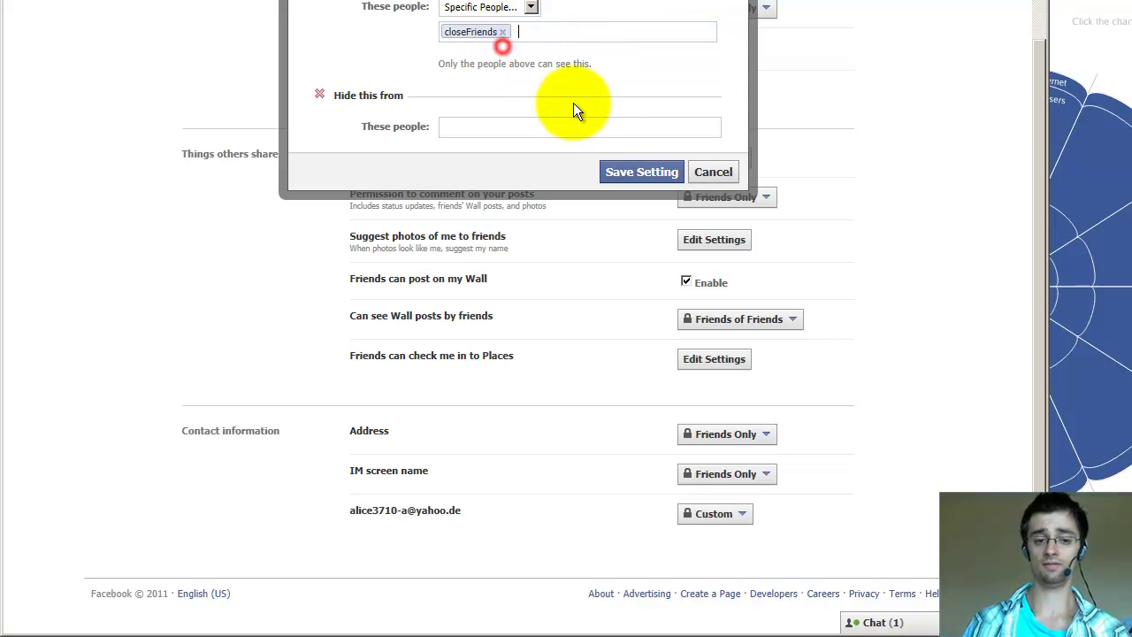
{"action": "left_click", "coordinate": [632, 172]}
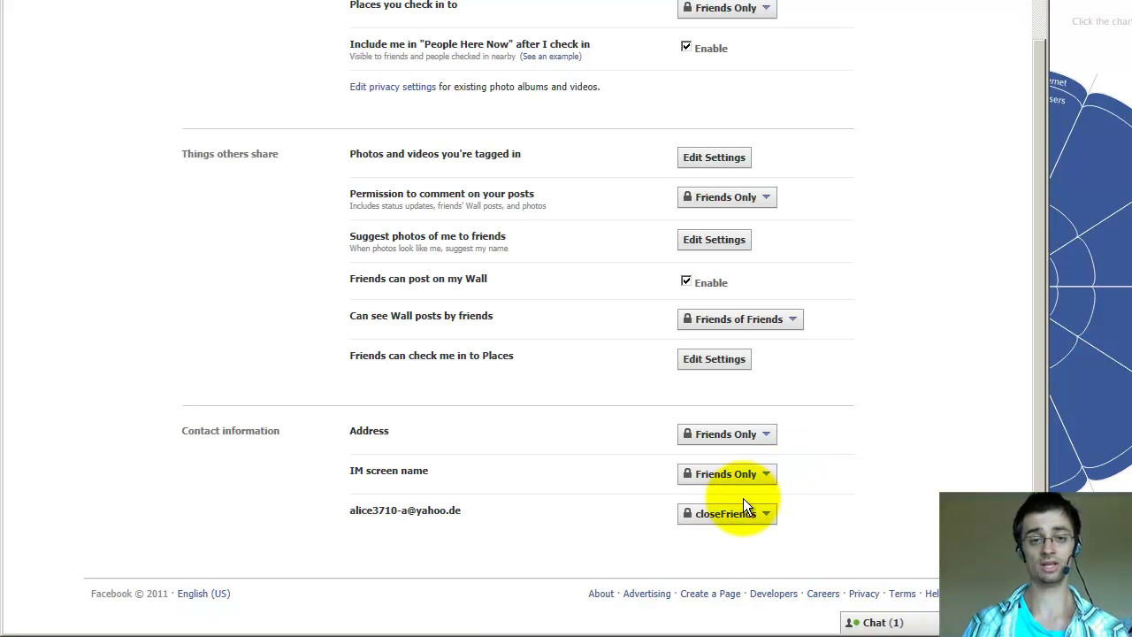
Return to the privacy overview and open the Apps and Websites settings for editing.
{"action": "left_click_drag", "start_coordinate": [354, 511], "coordinate": [468, 514]}
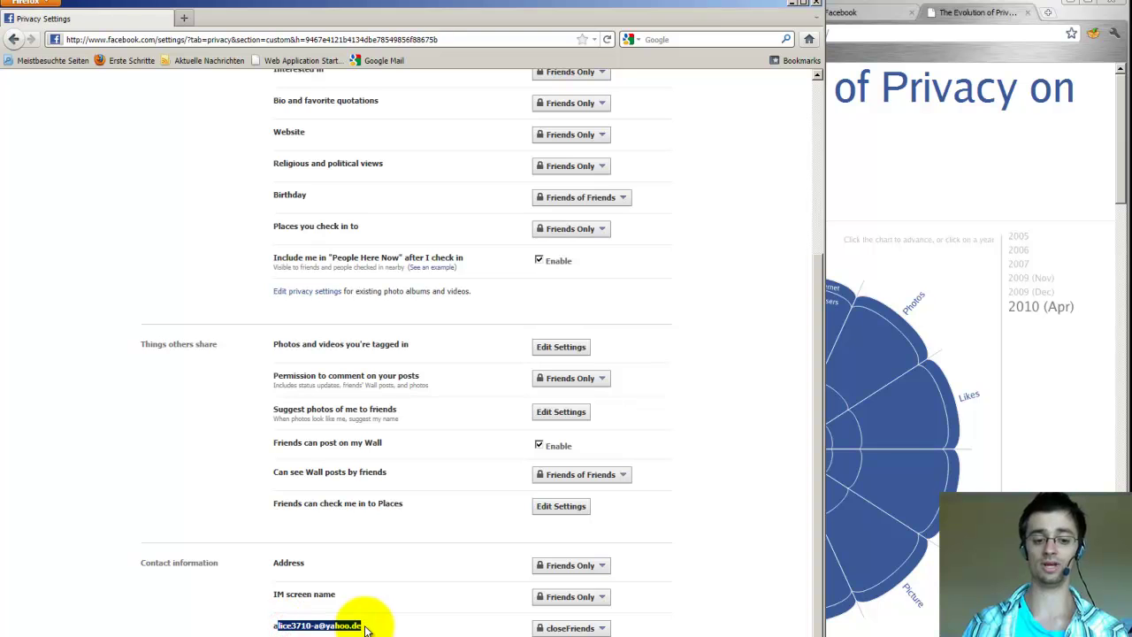
{"action": "scroll", "coordinate": [478, 606], "scroll_direction": "up", "scroll_amount": 5}
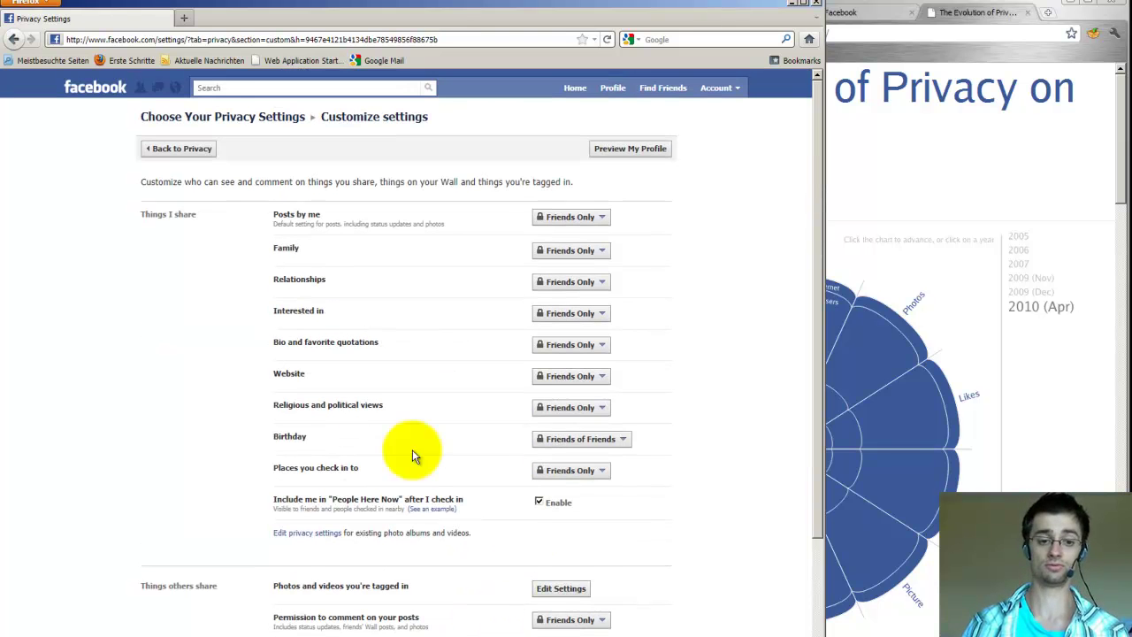
{"action": "left_click", "coordinate": [175, 147]}
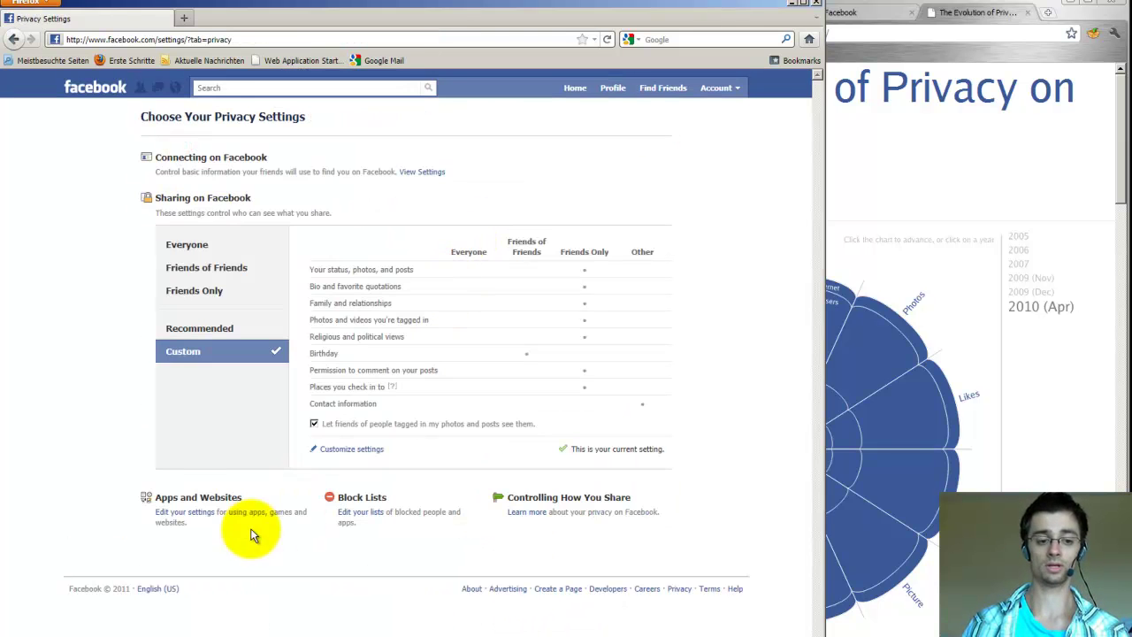
{"action": "left_click", "coordinate": [189, 513]}
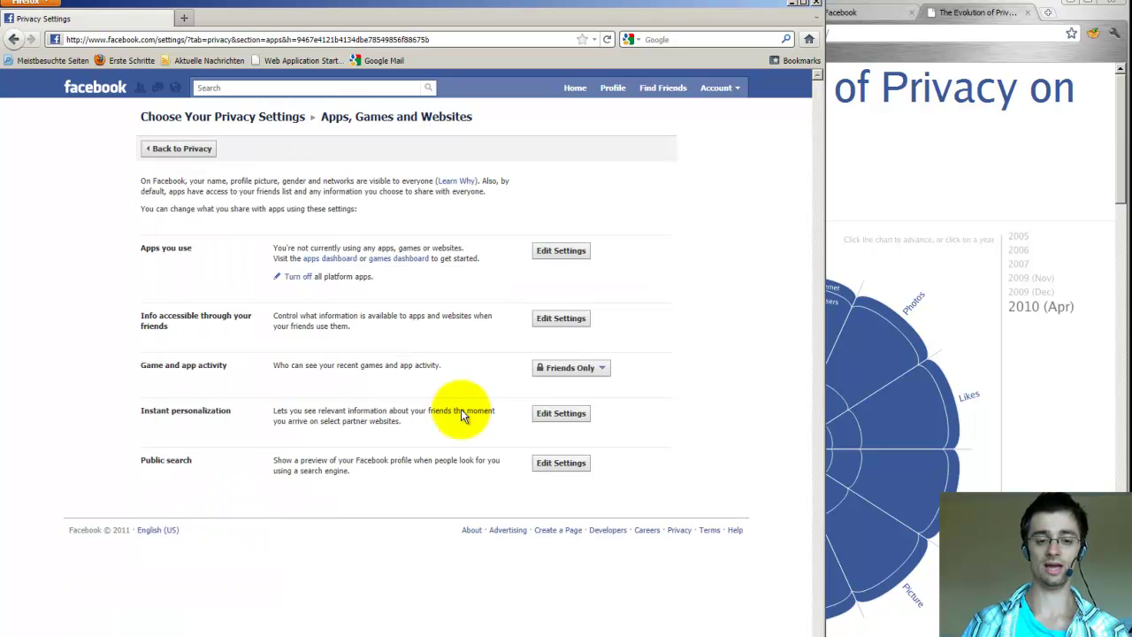
Turn off all platform apps, and turn them back on.
{"action": "left_click", "coordinate": [299, 277]}
{"action": "left_click", "coordinate": [455, 270]}
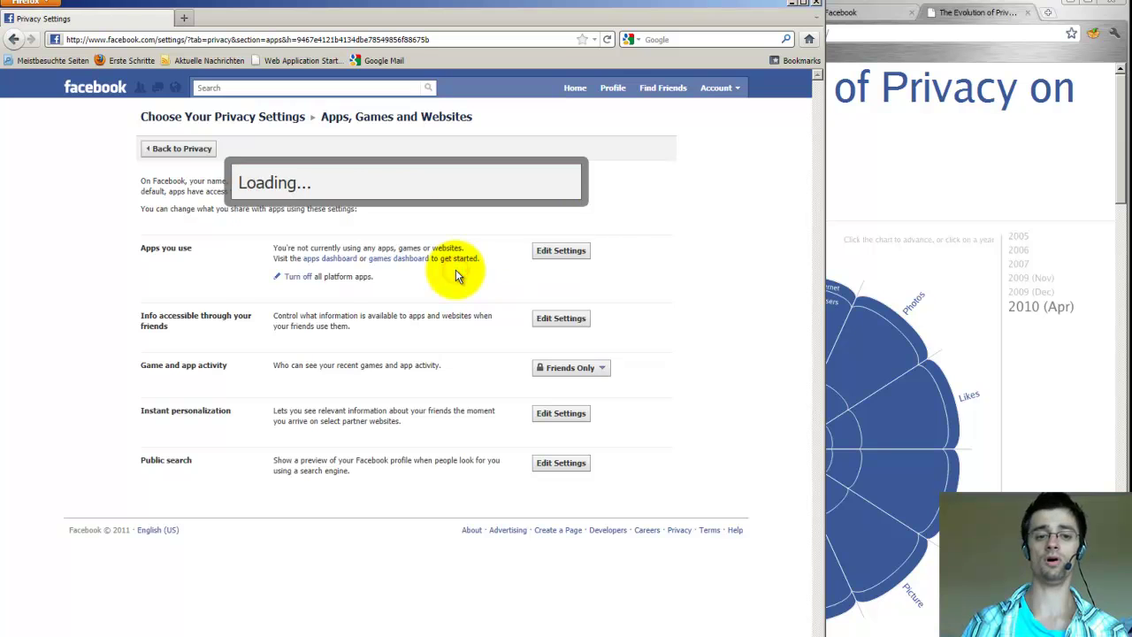
{"action": "left_click", "coordinate": [564, 240]}
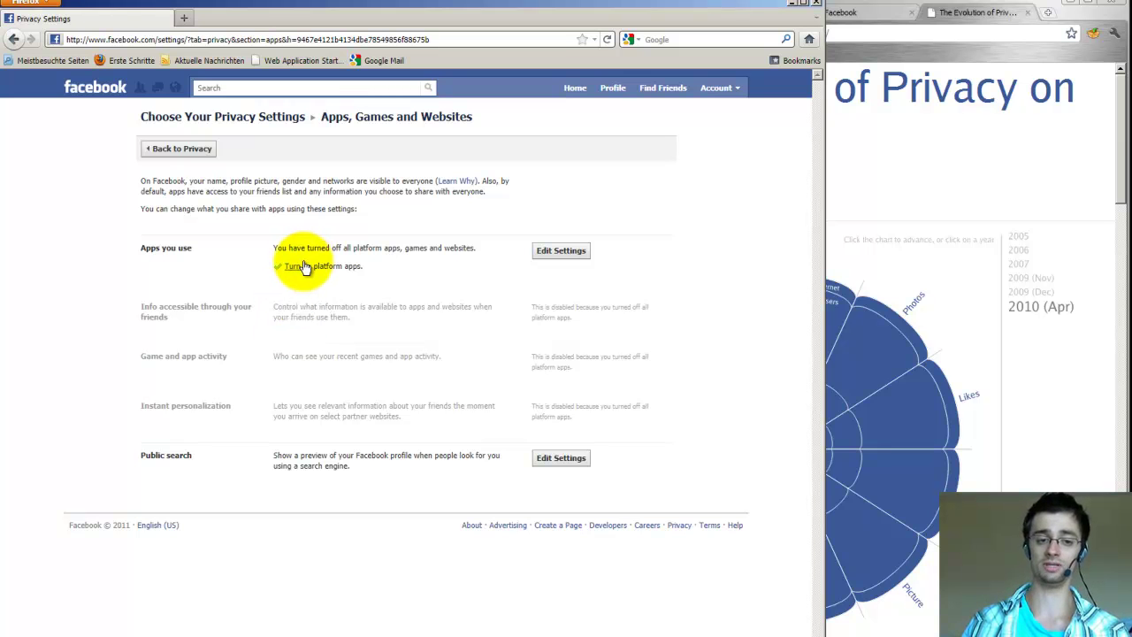
{"action": "left_click", "coordinate": [299, 266]}
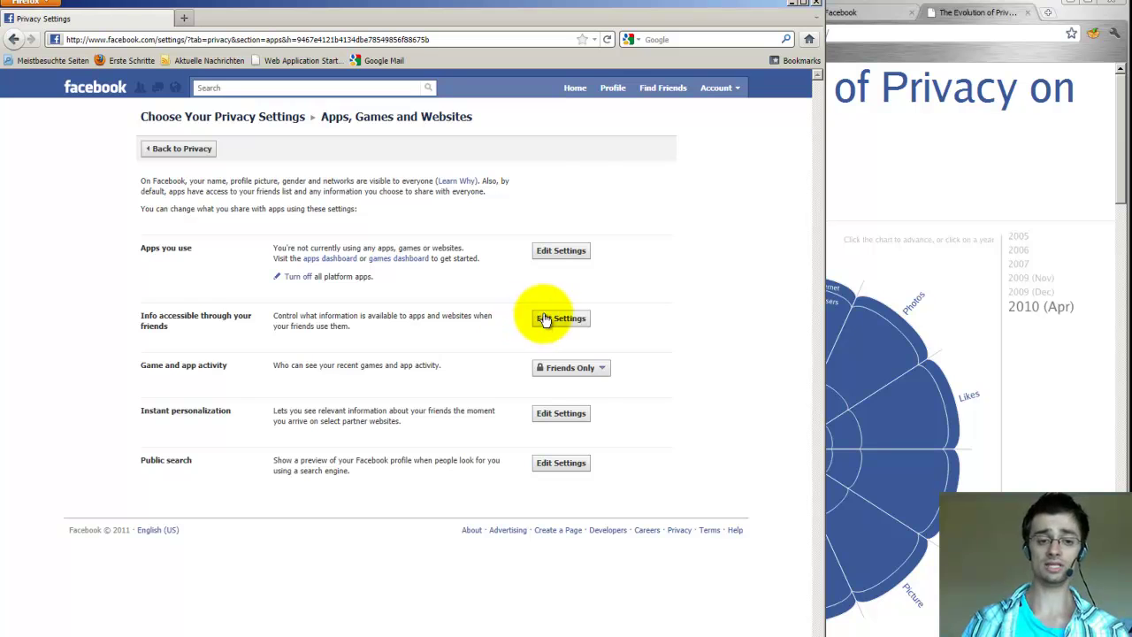
In the info accessible through friends, deselect bio, birthday, family and relationships, website, online status, status updates and photos.
{"action": "left_click", "coordinate": [542, 318]}
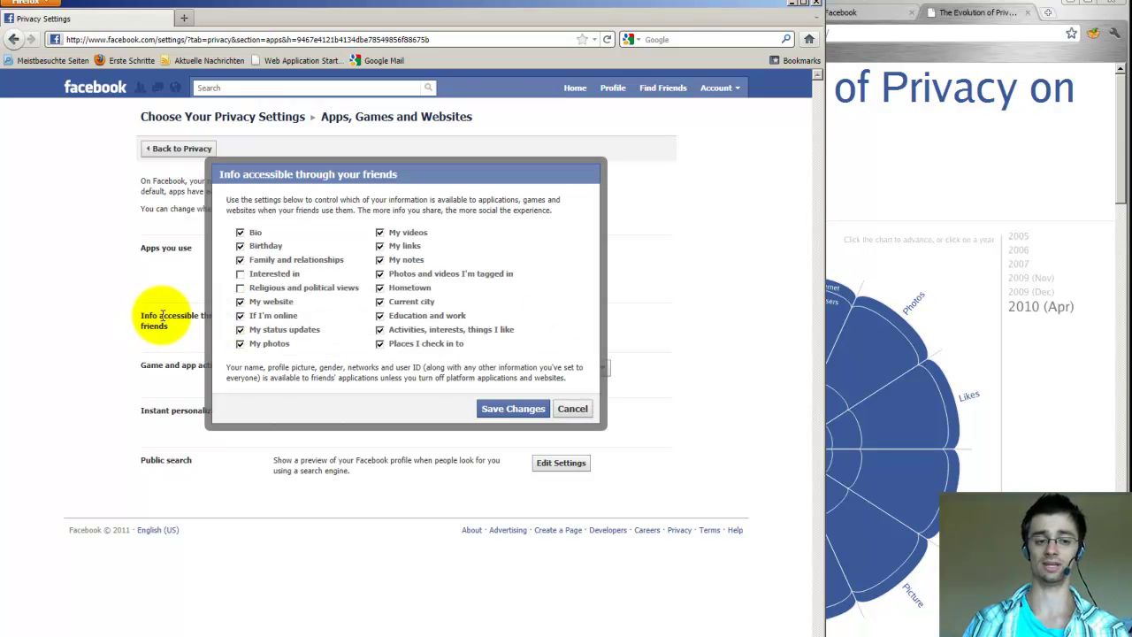
{"action": "left_click_drag", "start_coordinate": [153, 315], "coordinate": [166, 327]}
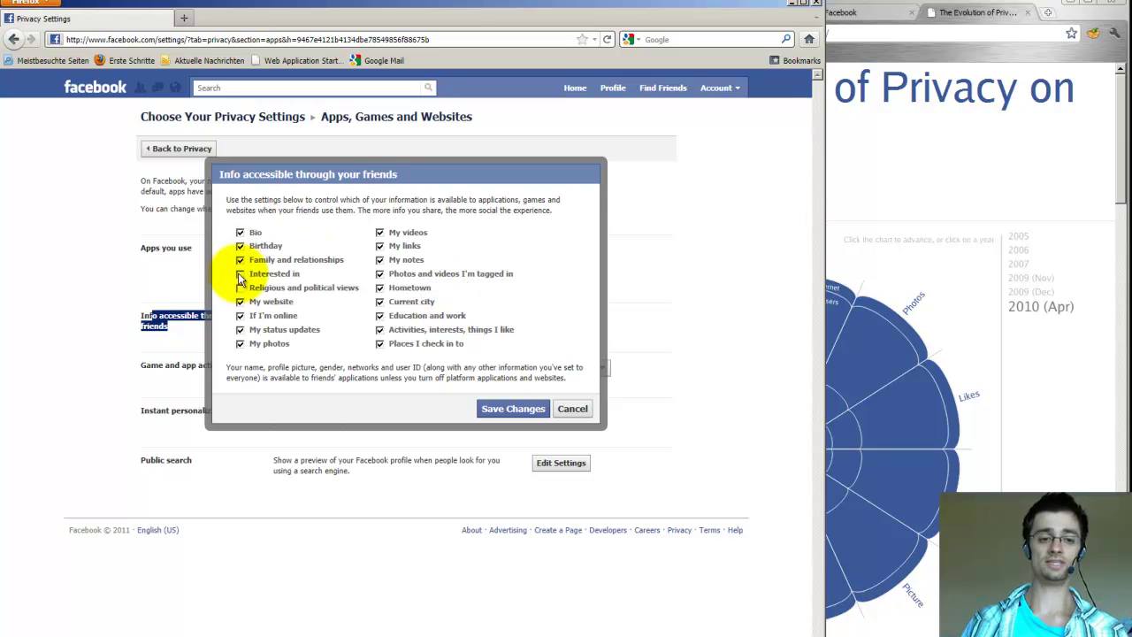
{"action": "left_click", "coordinate": [241, 233]}
{"action": "left_click", "coordinate": [242, 246]}
{"action": "left_click", "coordinate": [242, 260]}
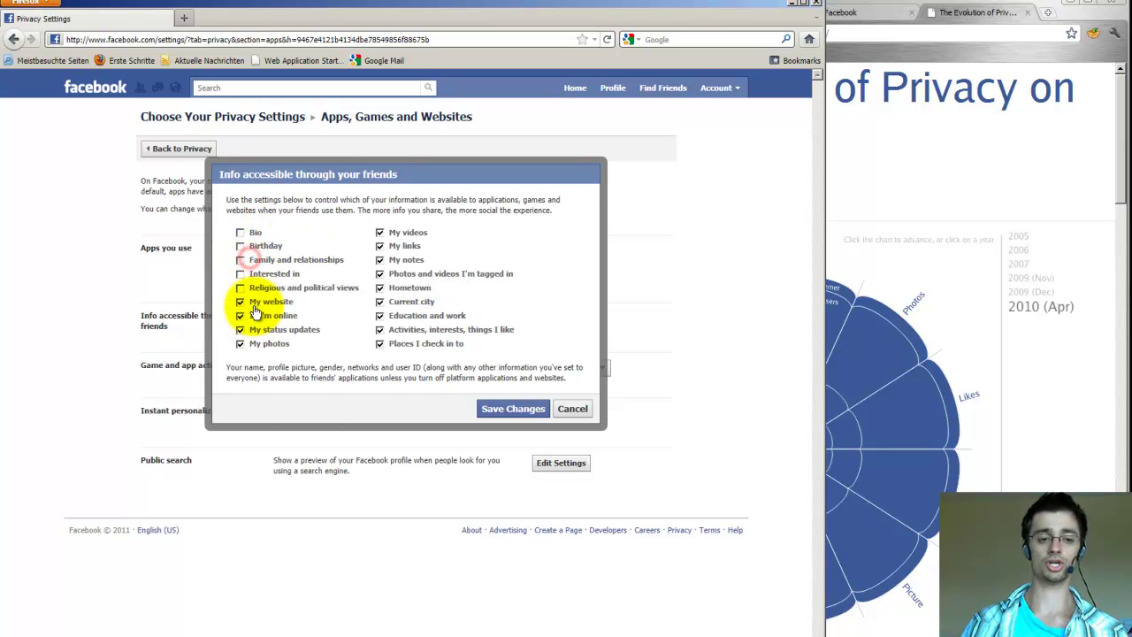
{"action": "left_click", "coordinate": [255, 302]}
{"action": "left_click", "coordinate": [256, 316]}
{"action": "left_click", "coordinate": [256, 329]}
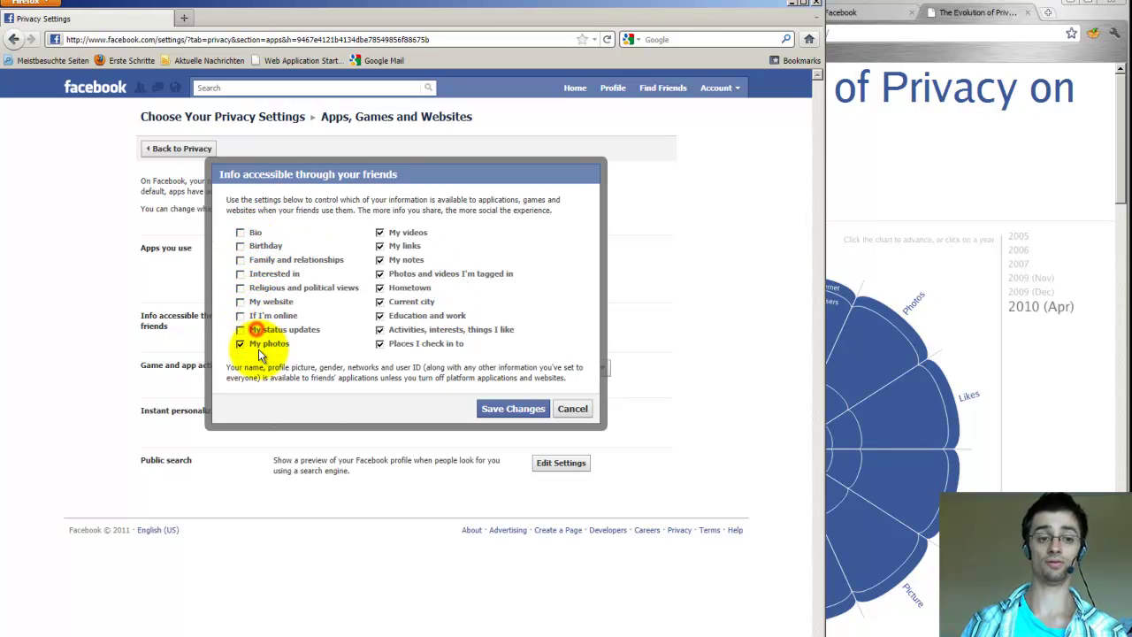
{"action": "left_click", "coordinate": [262, 348]}
Deselect videos, links, notes, tagged photos and videos, hometown, current city, education and work, activities and interests, and check-in places, and save the changes.
{"action": "left_click", "coordinate": [405, 233]}
{"action": "left_click", "coordinate": [400, 245]}
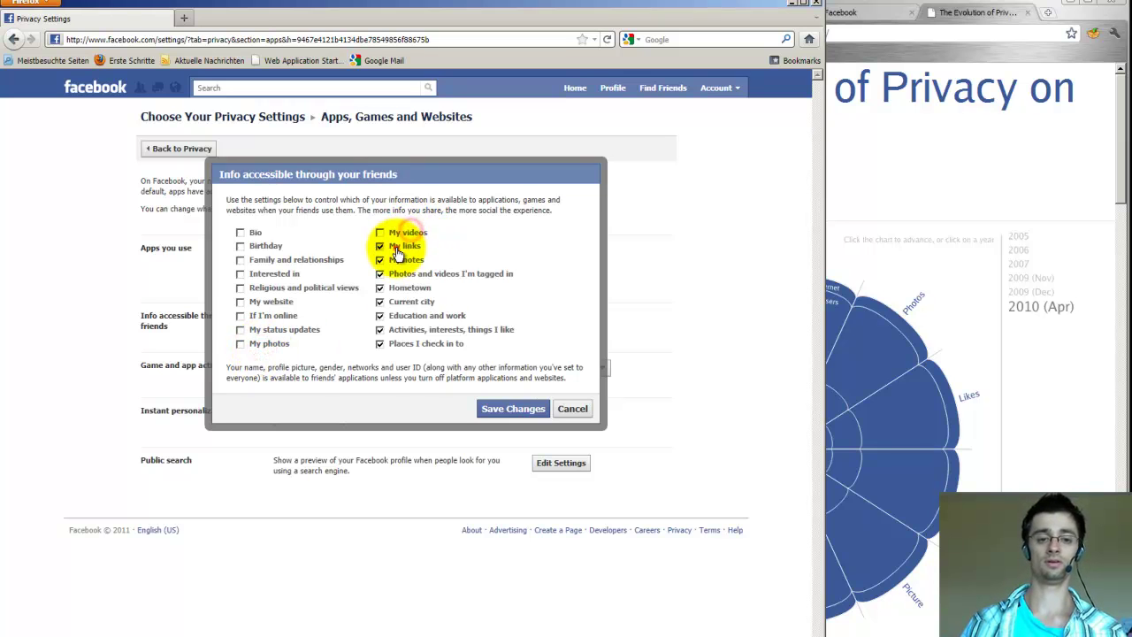
{"action": "left_click", "coordinate": [403, 260]}
{"action": "left_click", "coordinate": [400, 274]}
{"action": "left_click", "coordinate": [399, 287]}
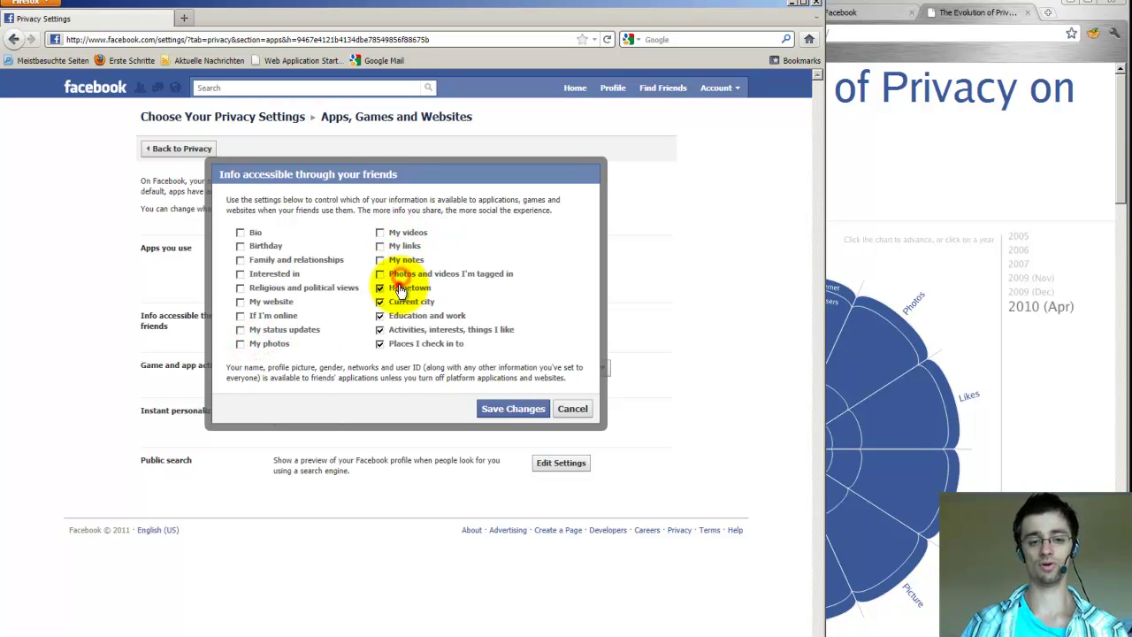
{"action": "left_click", "coordinate": [400, 302]}
{"action": "left_click", "coordinate": [400, 316]}
{"action": "left_click", "coordinate": [399, 330]}
{"action": "left_click", "coordinate": [405, 343]}
{"action": "left_click", "coordinate": [501, 413]}
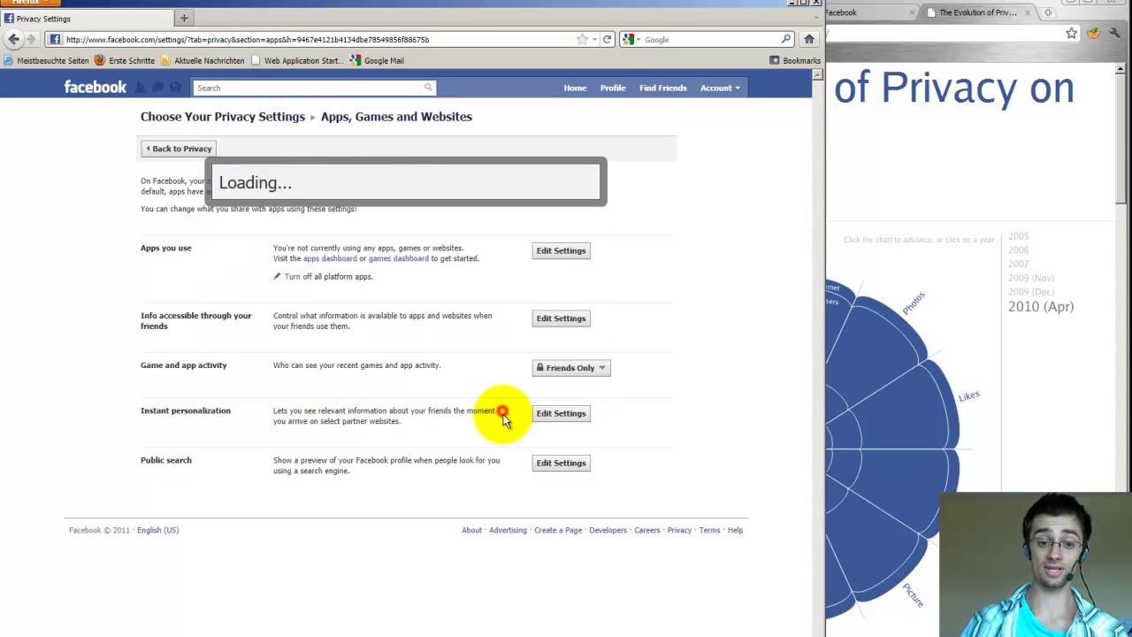
{"action": "left_click", "coordinate": [582, 225]}
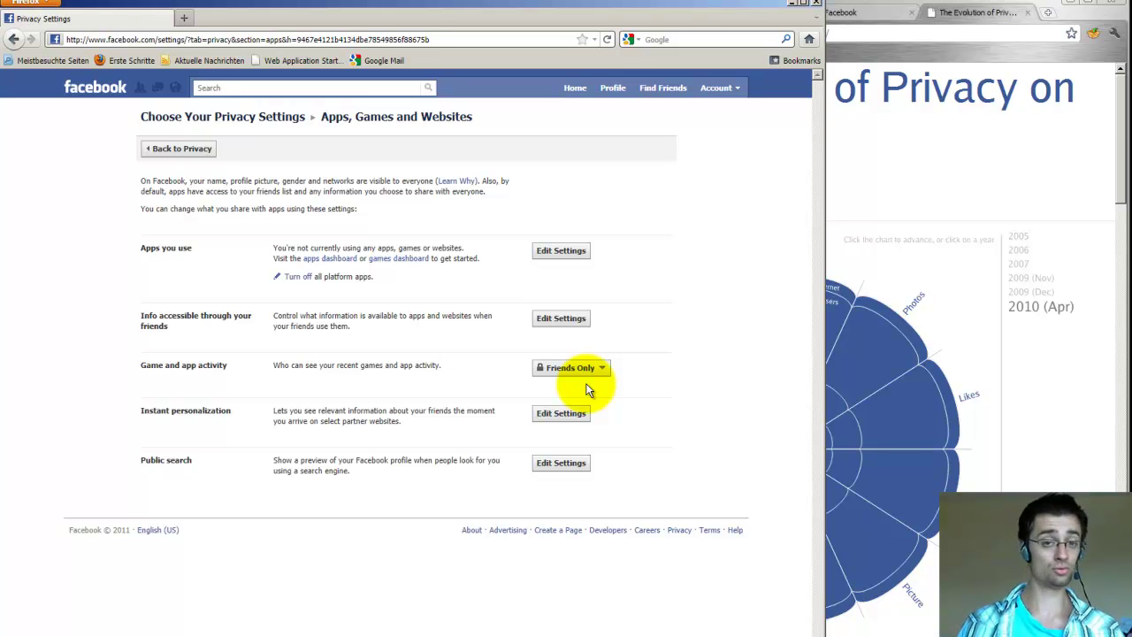
Open a new browser tab and calculate (1-0,99)^200 with a Google search.
{"action": "left_click", "coordinate": [186, 18]}
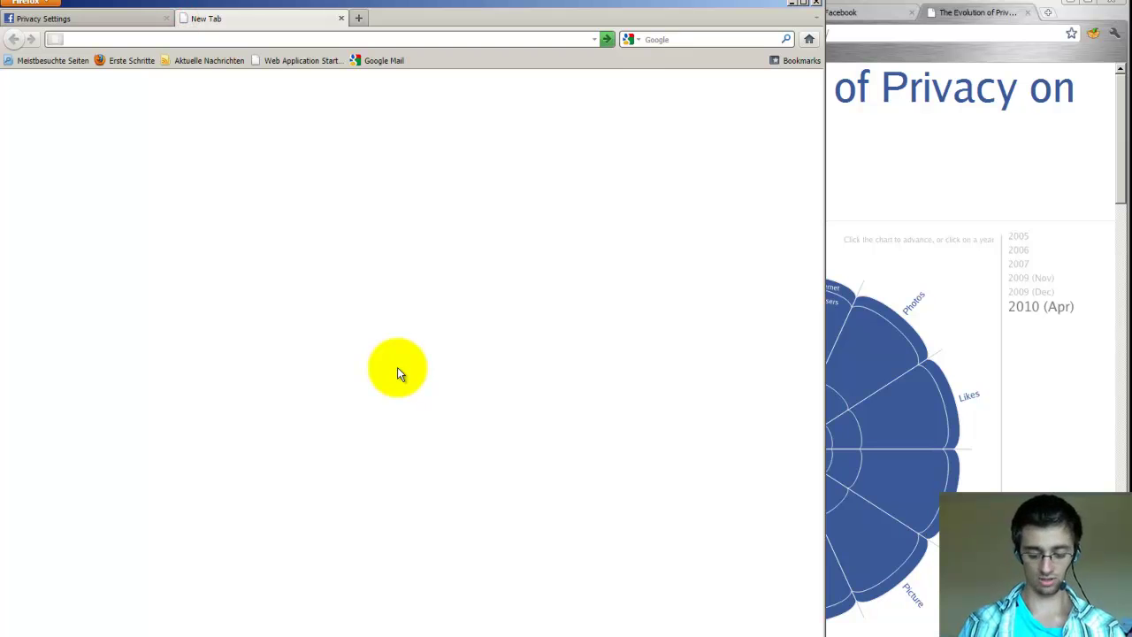
{"action": "type", "text": "f-"}
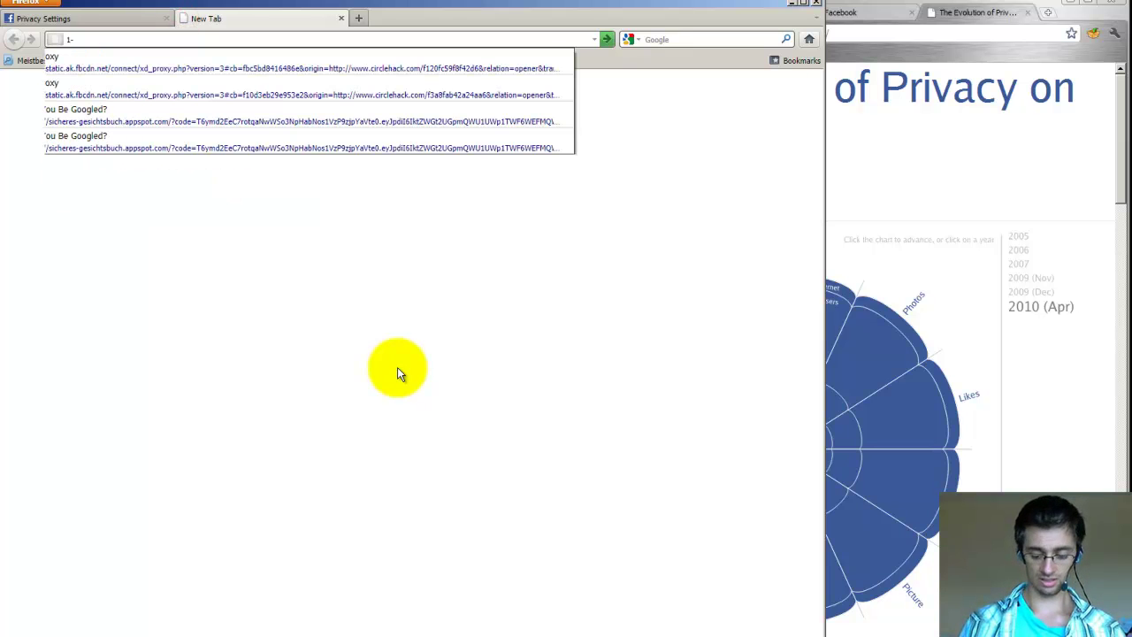
{"action": "type", "text": "0,99"}
{"action": "type", "text": ")"}
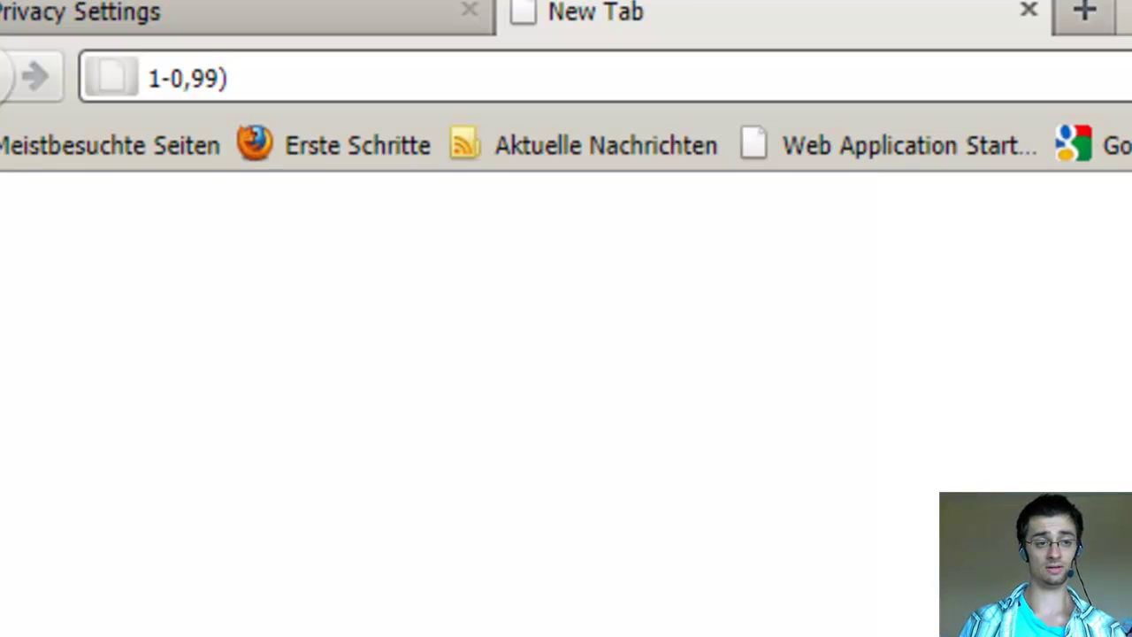
{"action": "type", "text": "^200"}
{"action": "key", "text": "ctrl+Left"}
{"action": "key", "text": "ctrl+Left"}
{"action": "key", "text": "ctrl+Left"}
{"action": "type", "text": "("}
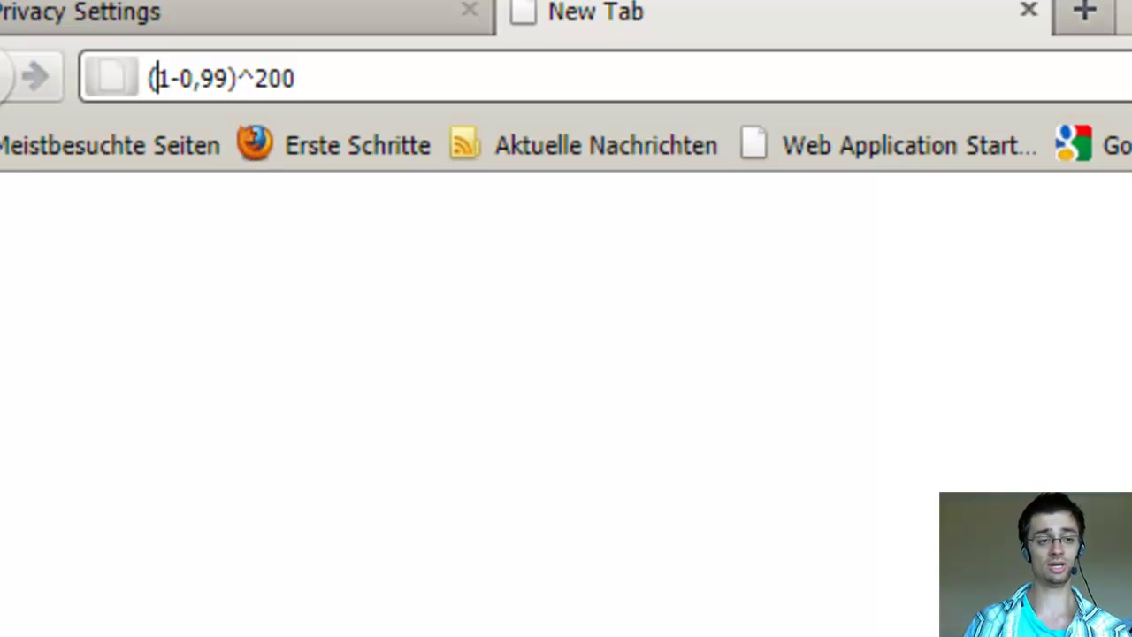
{"action": "key", "text": "Return"}
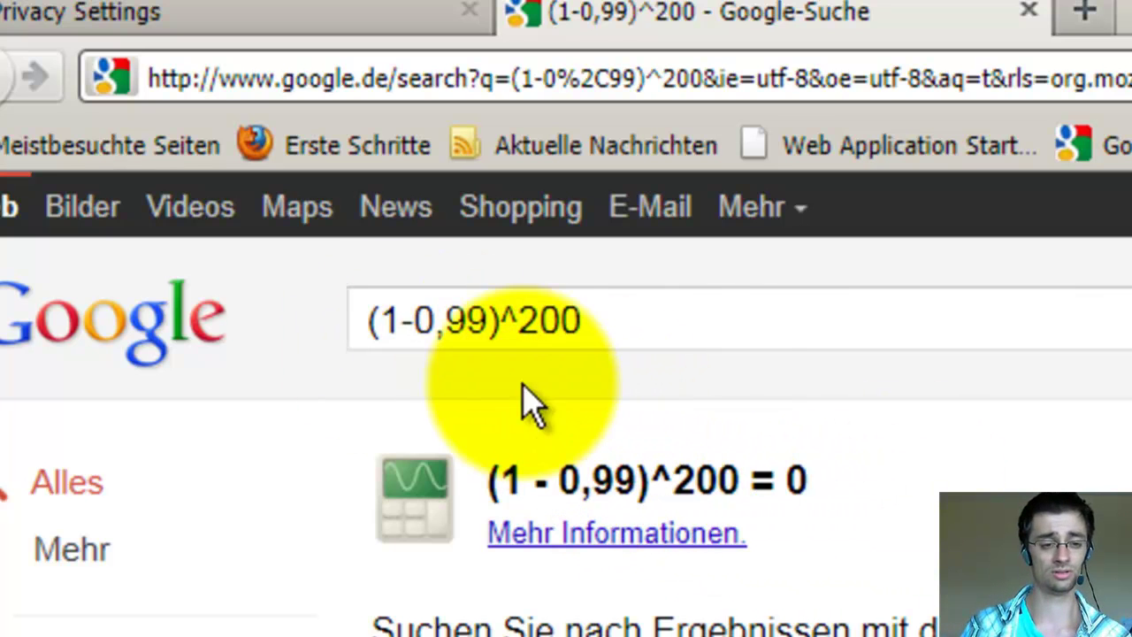
Correct the search expression to 1-(0,99)^200, calculate it and highlight the result.
{"action": "left_click", "coordinate": [396, 315]}
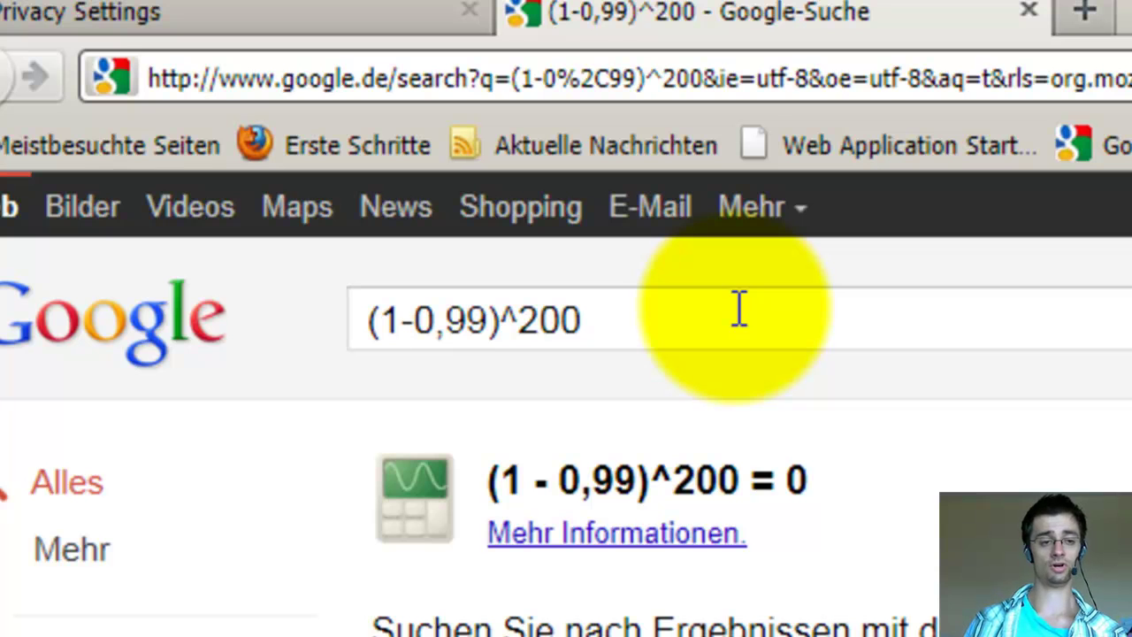
{"action": "key", "text": "Right"}
{"action": "key", "text": "BackSpace"}
{"action": "key", "text": "BackSpace"}
{"action": "key", "text": "Left"}
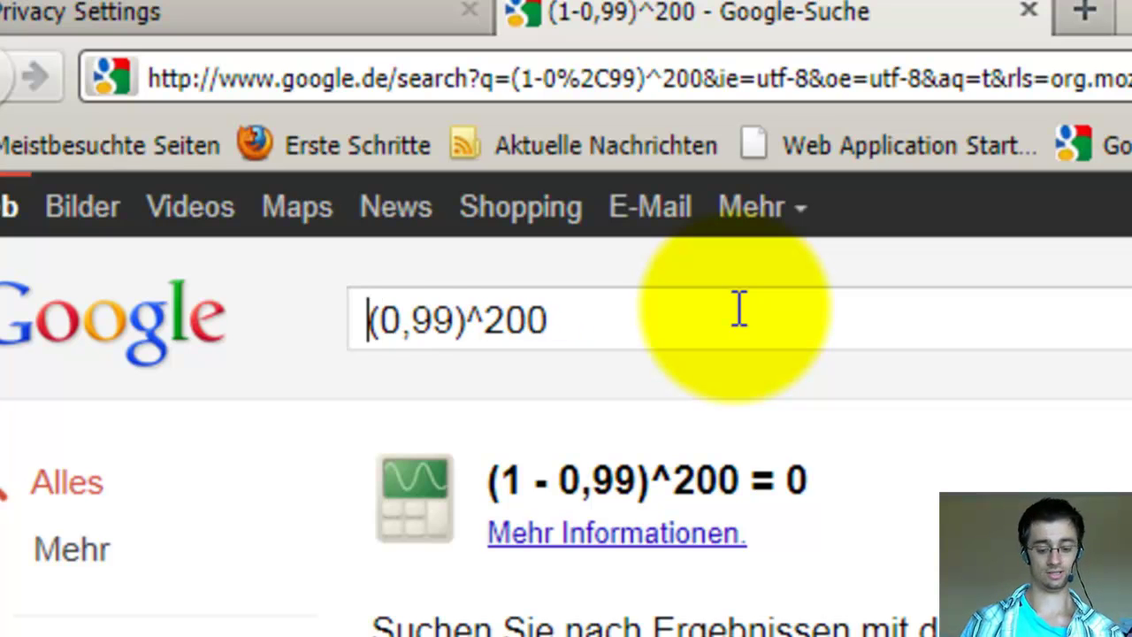
{"action": "type", "text": "1-"}
{"action": "key", "text": "Return"}
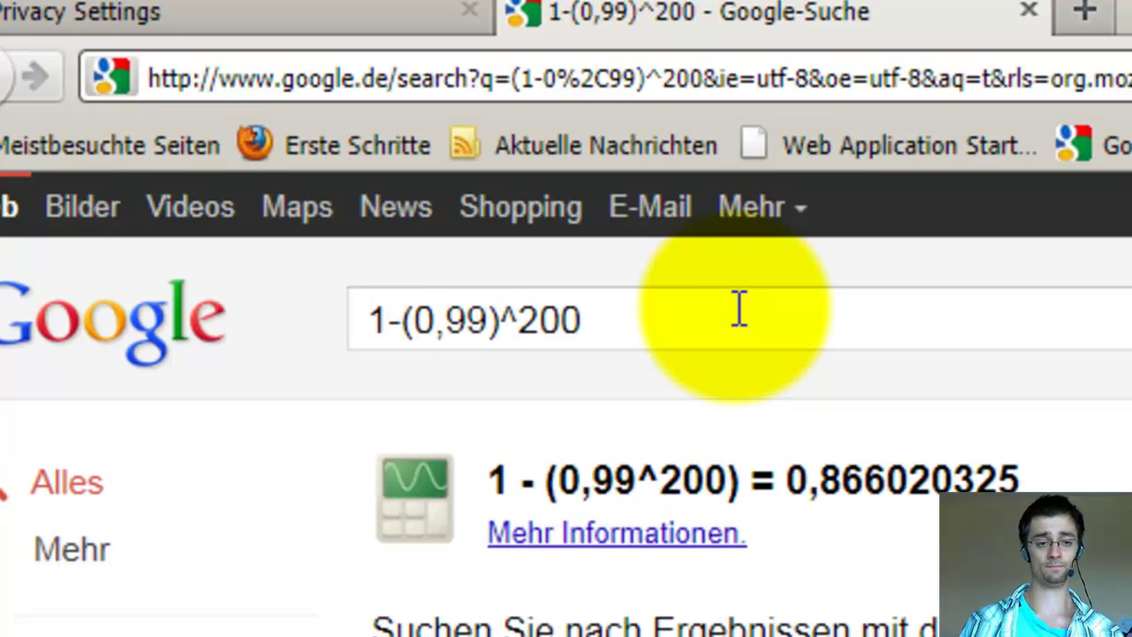
{"action": "left_click_drag", "start_coordinate": [794, 467], "coordinate": [998, 469]}
{"action": "left_click", "coordinate": [995, 473]}
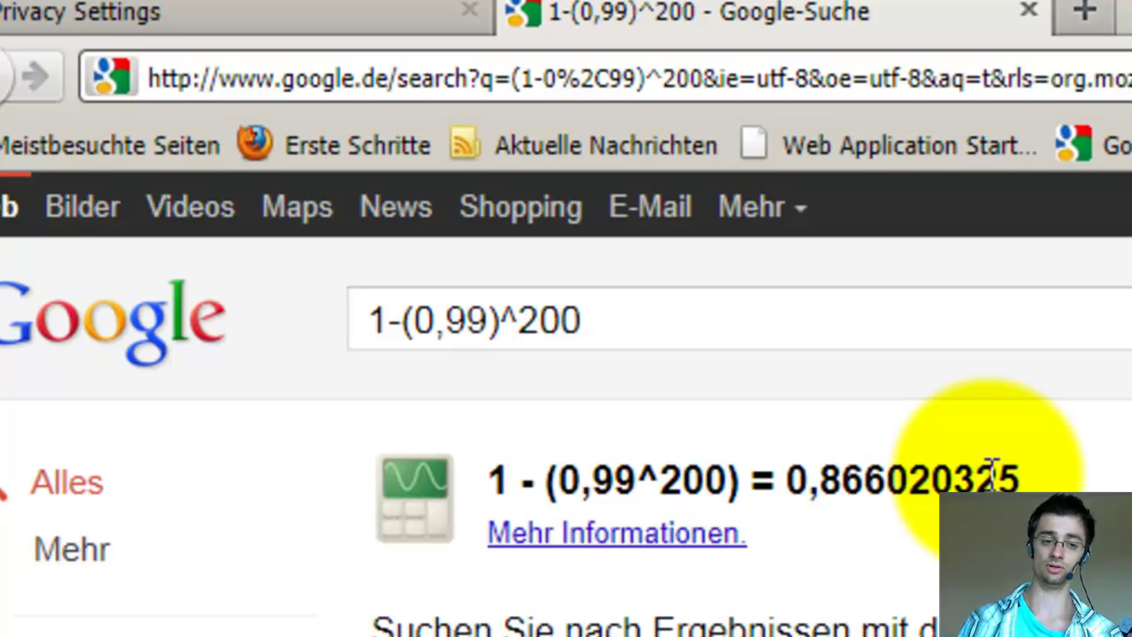
Extend the expression to 1-(1-(0,99)^200), calculate it and highlight the first decimals of the result.
{"action": "left_click", "coordinate": [368, 316]}
{"action": "type", "text": "1-(0,99"}
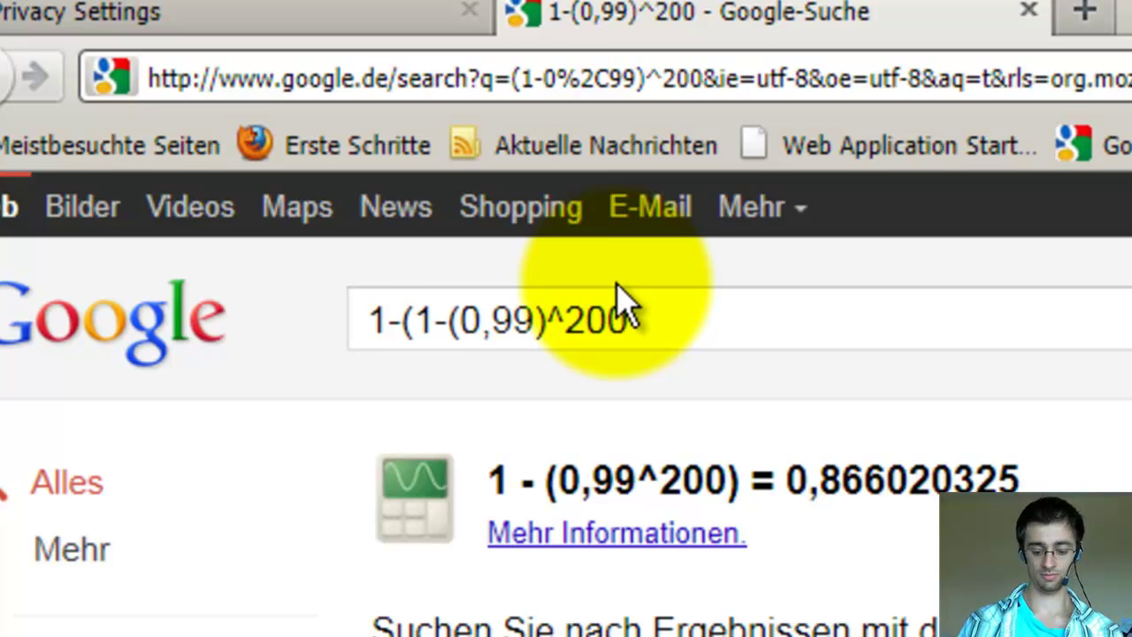
{"action": "type", "text": ")"}
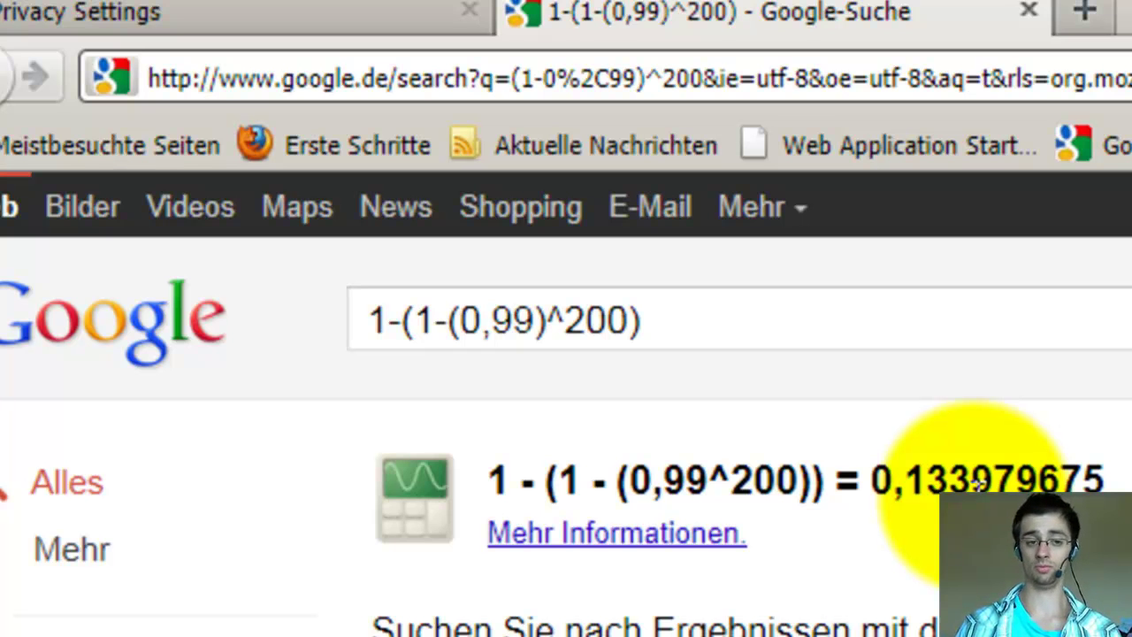
{"action": "left_click_drag", "start_coordinate": [900, 480], "coordinate": [958, 469]}
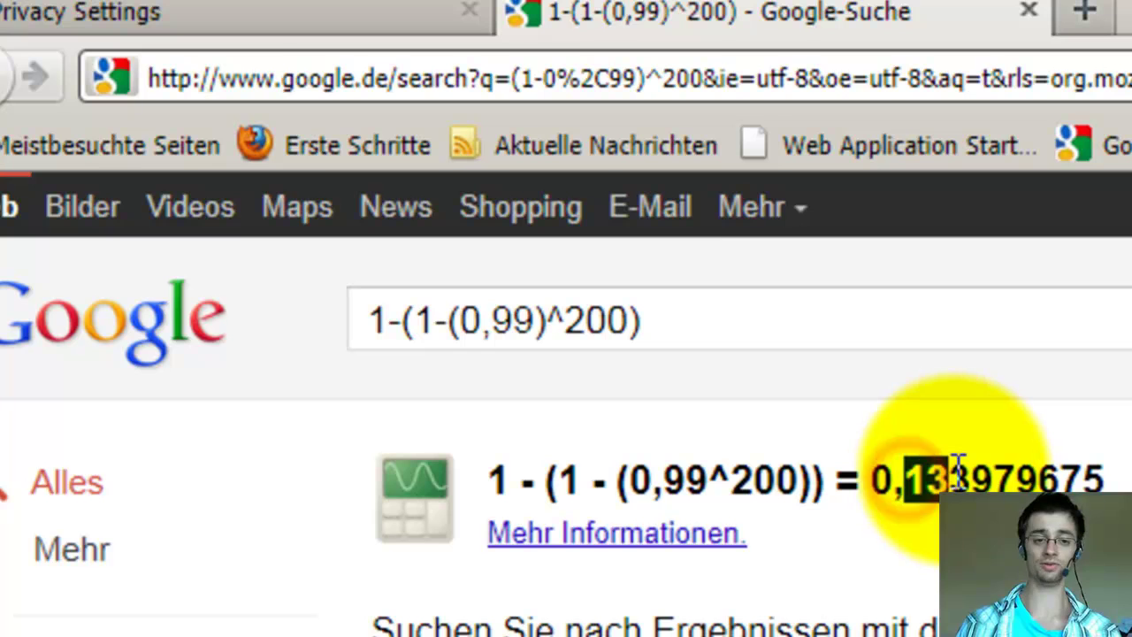
{"action": "left_click", "coordinate": [221, 13]}
{"action": "left_click", "coordinate": [739, 25]}
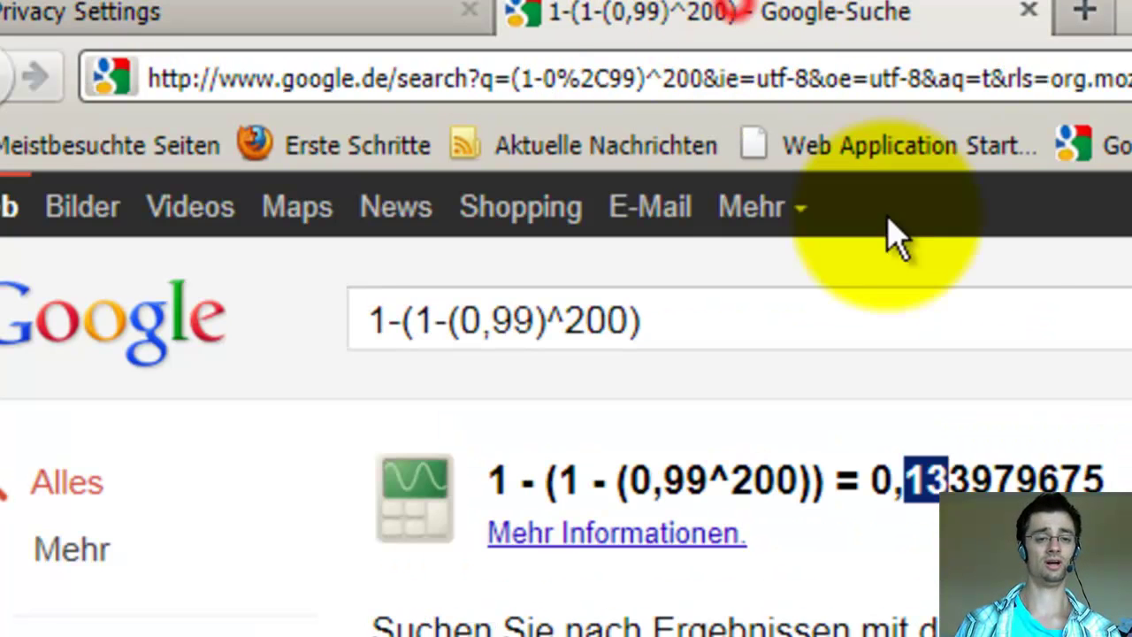
Return to the Facebook privacy settings and check the audience options for game and app activity.
{"action": "left_click", "coordinate": [394, 24]}
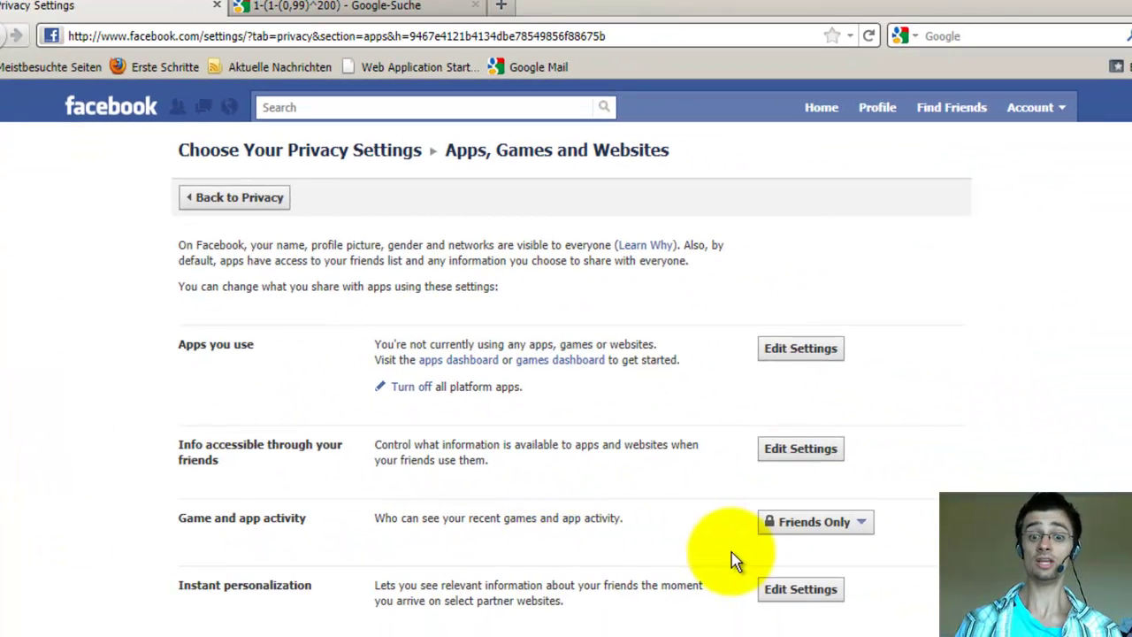
{"action": "left_click", "coordinate": [818, 529]}
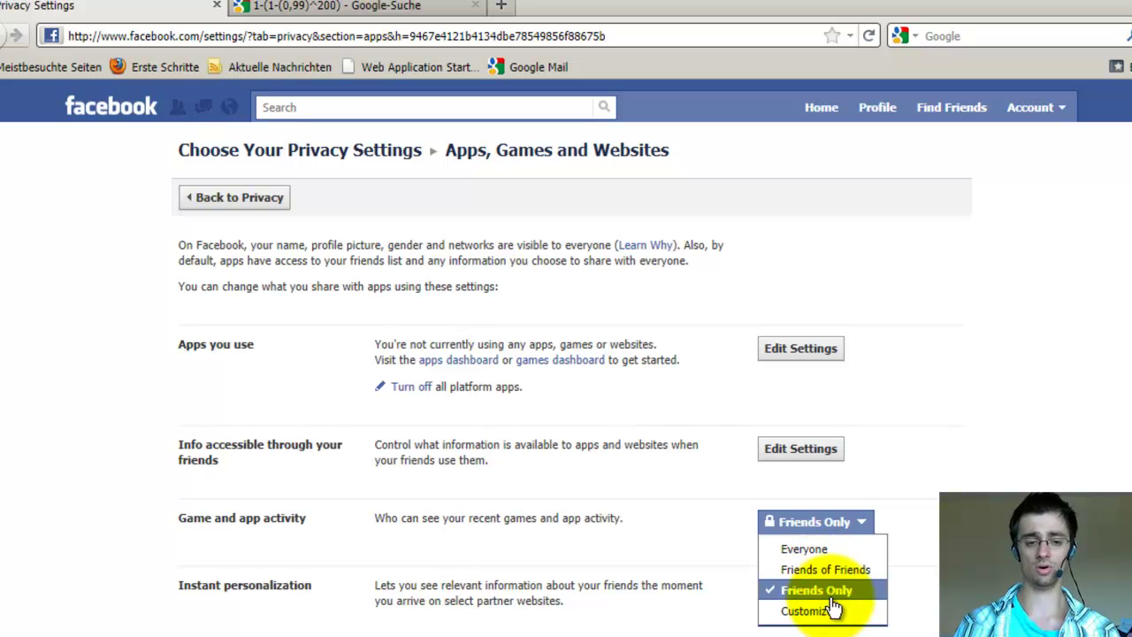
{"action": "left_click", "coordinate": [633, 561]}
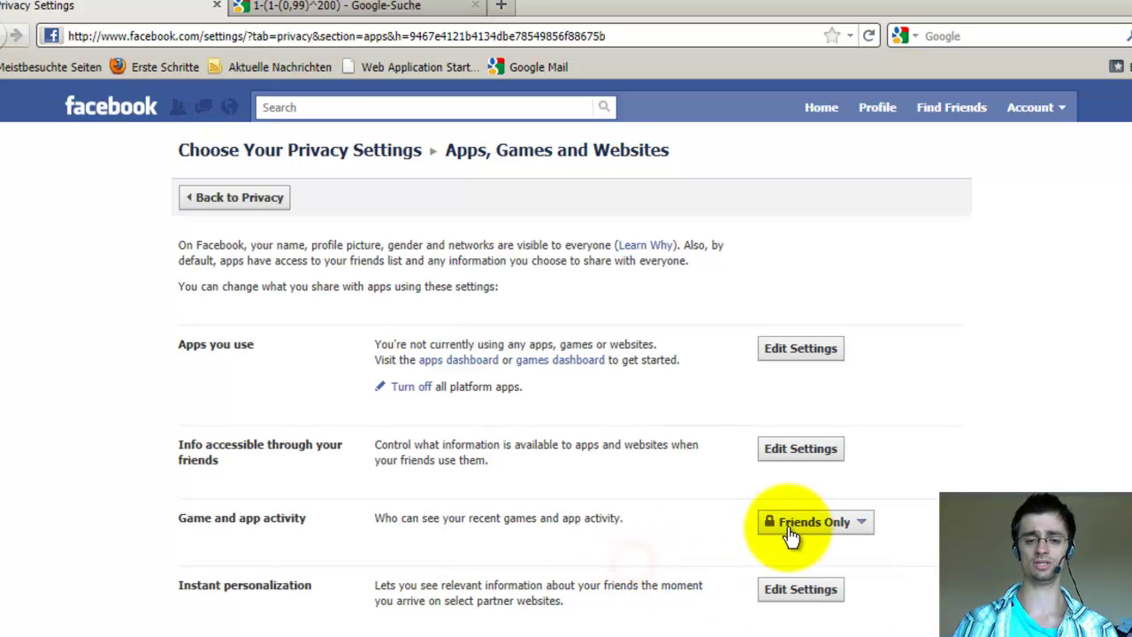
Open the instant personalization settings and dismiss the explanatory message.
{"action": "left_click", "coordinate": [807, 591]}
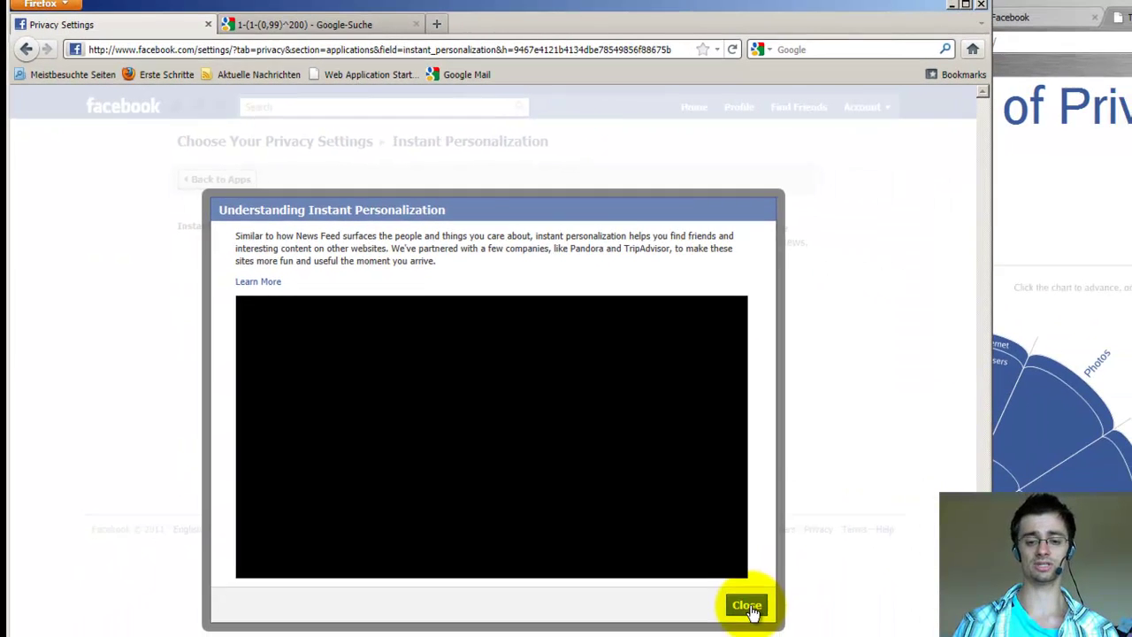
{"action": "left_click", "coordinate": [748, 607]}
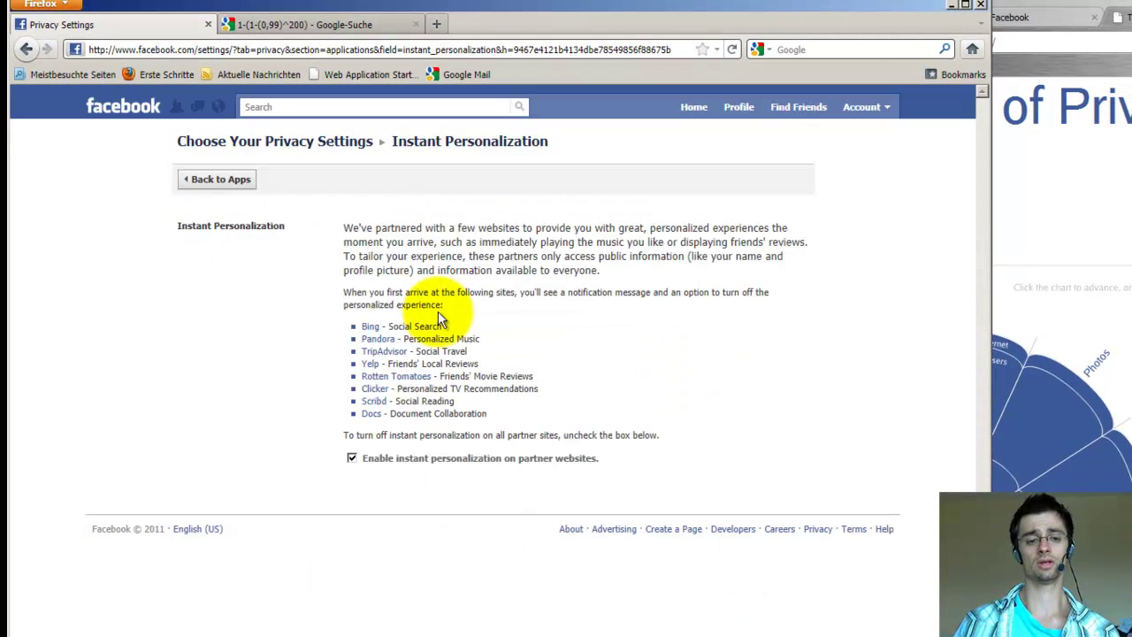
{"action": "left_click", "coordinate": [440, 25]}
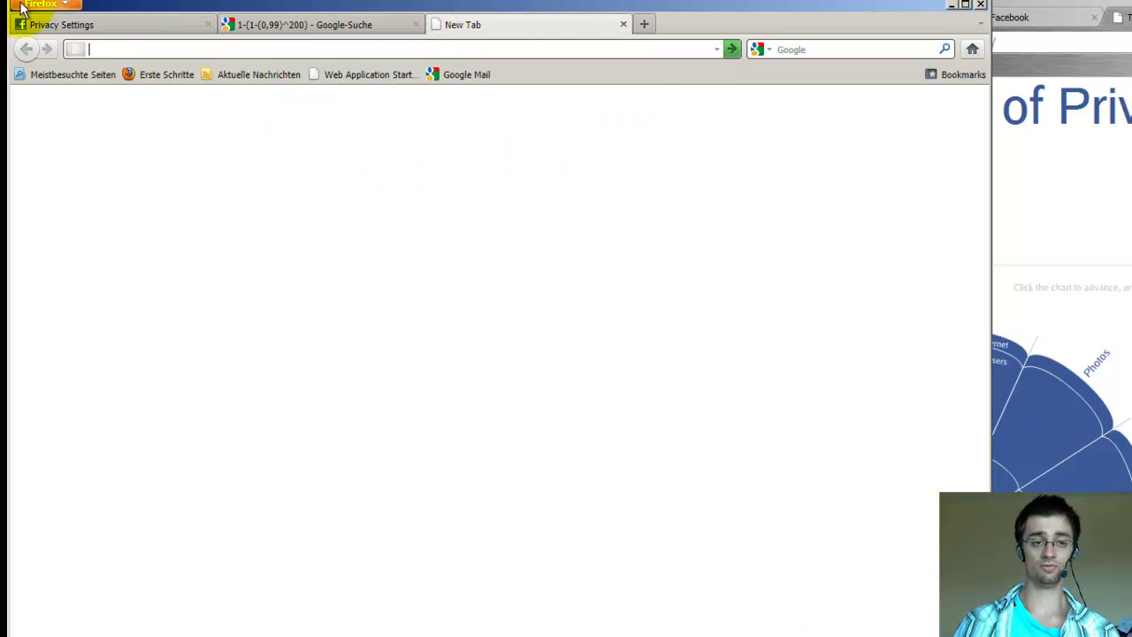
{"action": "left_click", "coordinate": [62, 24]}
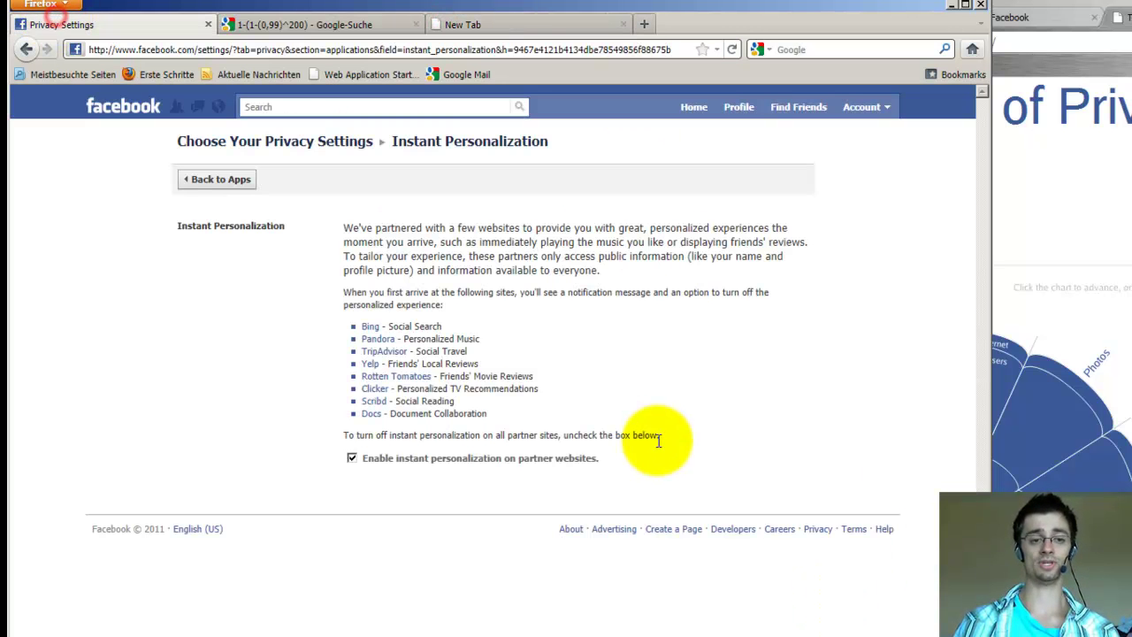
Search the web for "bing" in the empty new tab.
{"action": "left_click", "coordinate": [513, 25]}
{"action": "type", "text": "bing"}
{"action": "key", "text": "Return"}
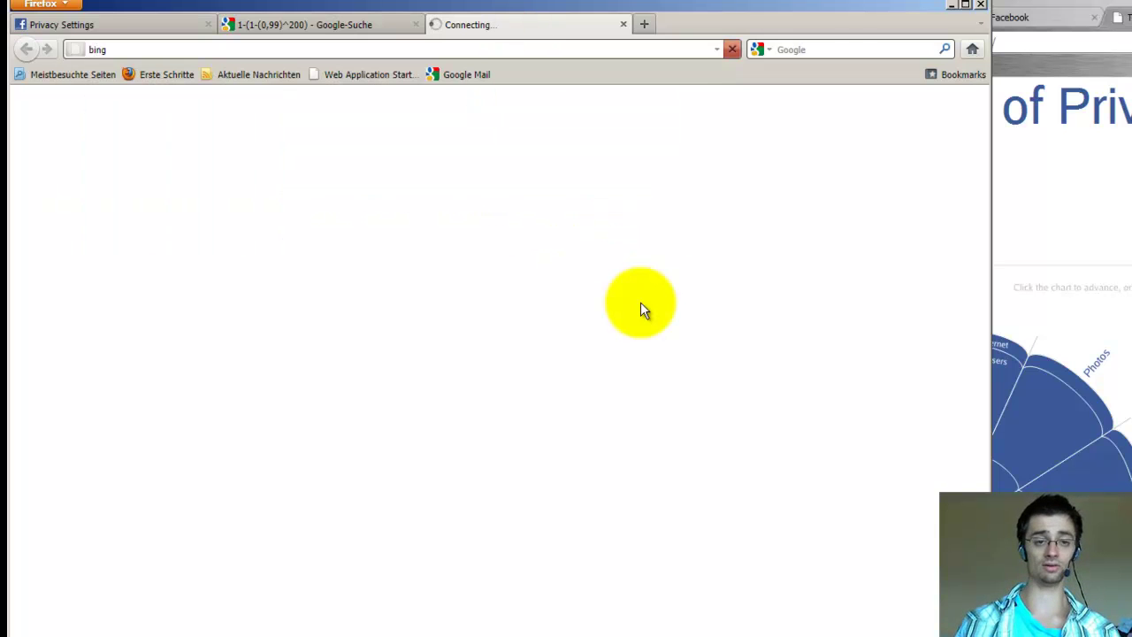
Search for "ip address" in another new tab and open the WhatIsMyIPAddress website from the results.
{"action": "key", "text": "ctrl+t"}
{"action": "type", "text": "id"}
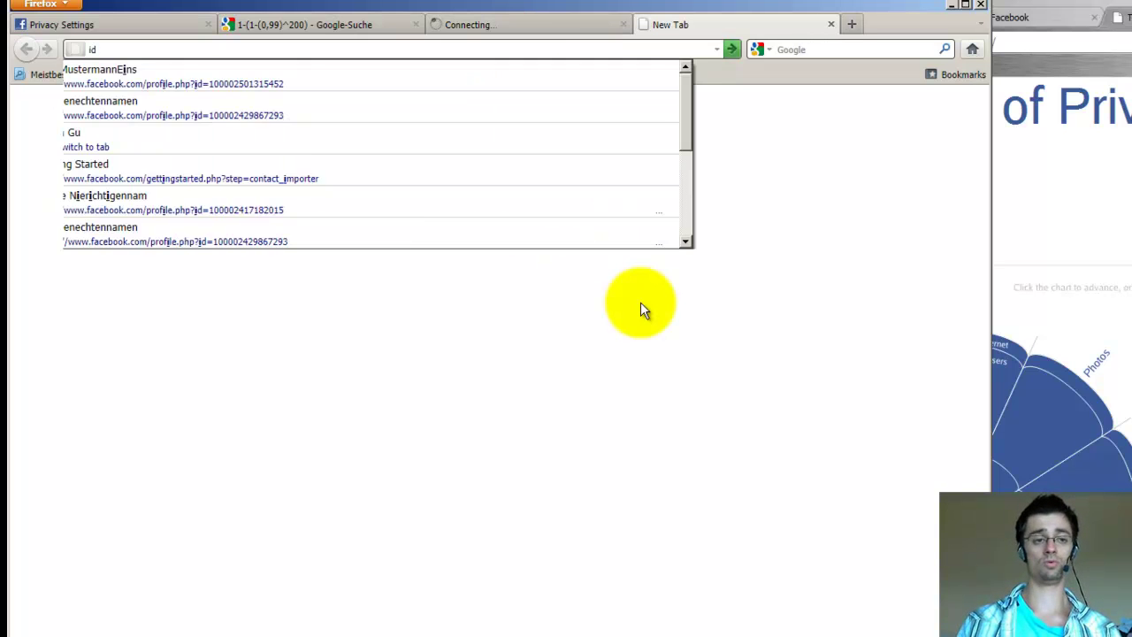
{"action": "key", "text": "BackSpace"}
{"action": "key", "text": "BackSpace"}
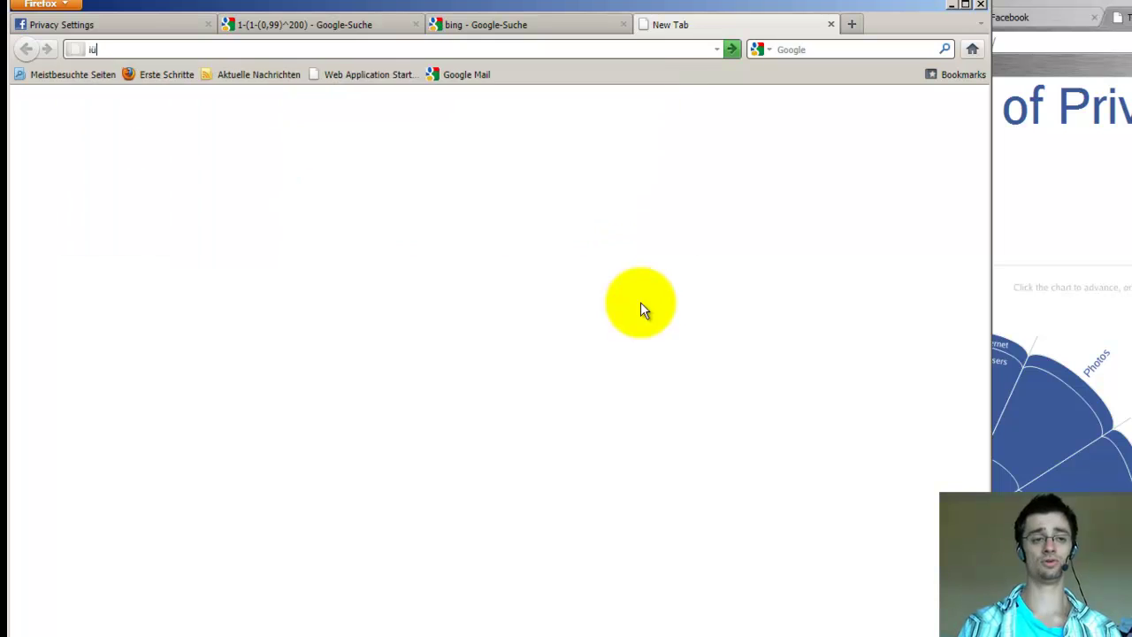
{"action": "type", "text": "p address"}
{"action": "key", "text": "Return"}
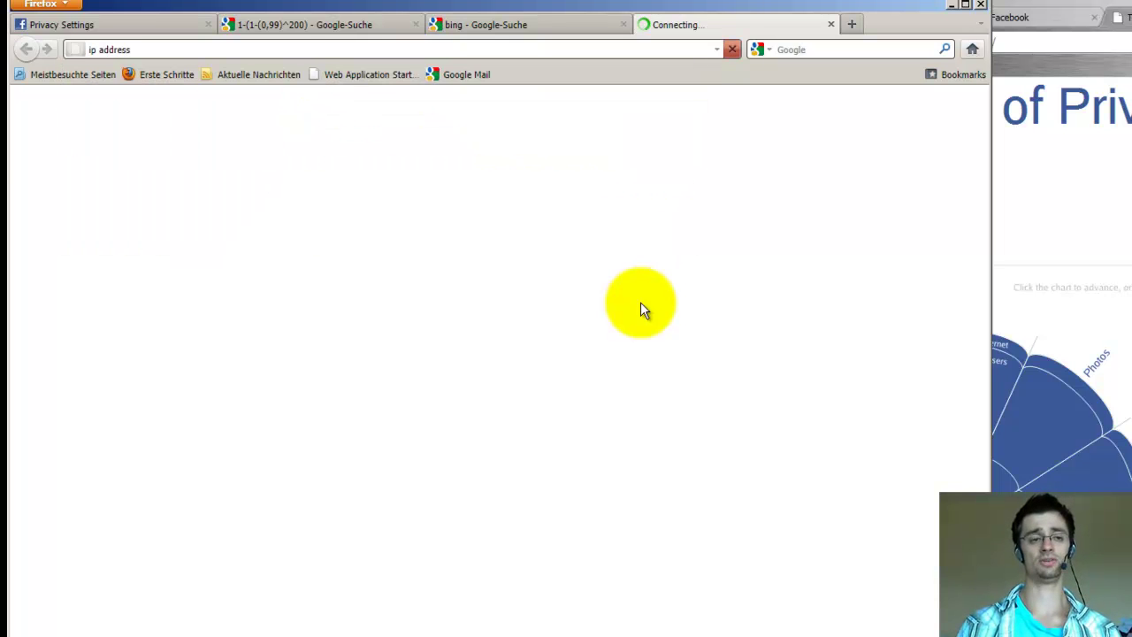
{"action": "left_click", "coordinate": [376, 226]}
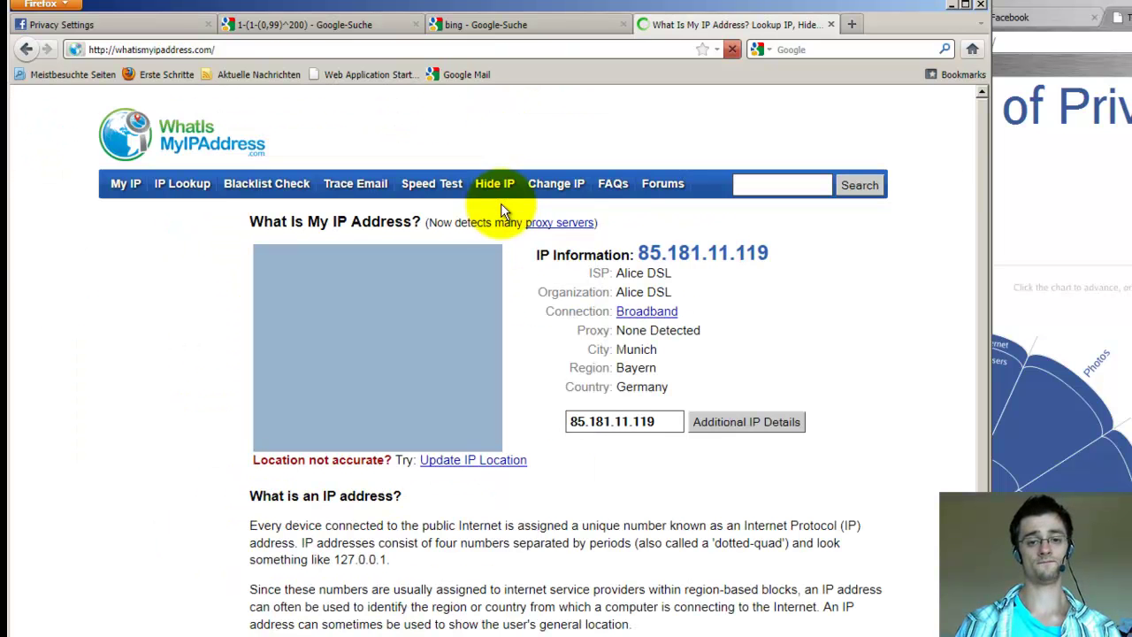
Examine the IP address, region, city and country listed in the IP information.
{"action": "left_click_drag", "start_coordinate": [638, 254], "coordinate": [774, 254]}
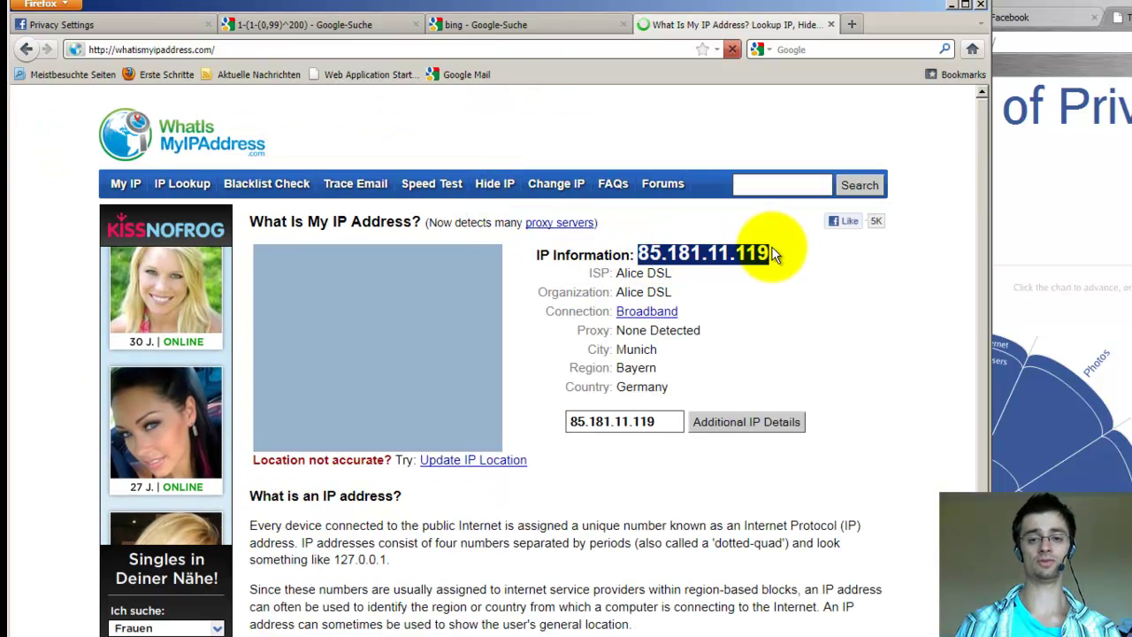
{"action": "double_click", "coordinate": [634, 366]}
{"action": "double_click", "coordinate": [636, 350]}
{"action": "left_click", "coordinate": [638, 385]}
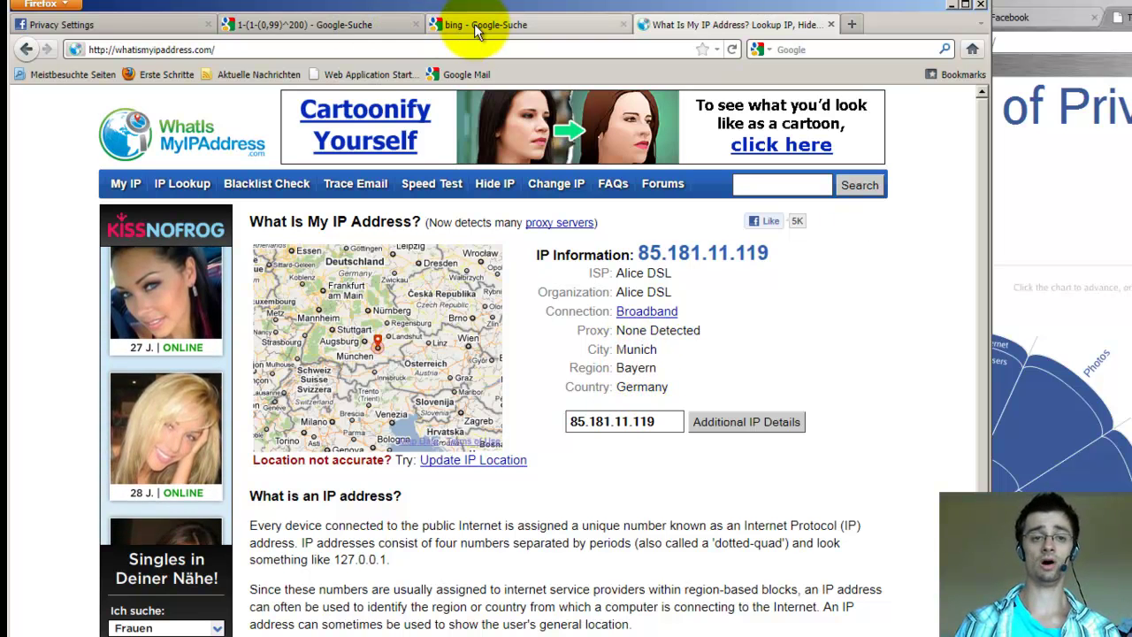
Open the Bing website from its search results and return to the instant personalization settings.
{"action": "left_click", "coordinate": [477, 27]}
{"action": "left_click", "coordinate": [205, 200]}
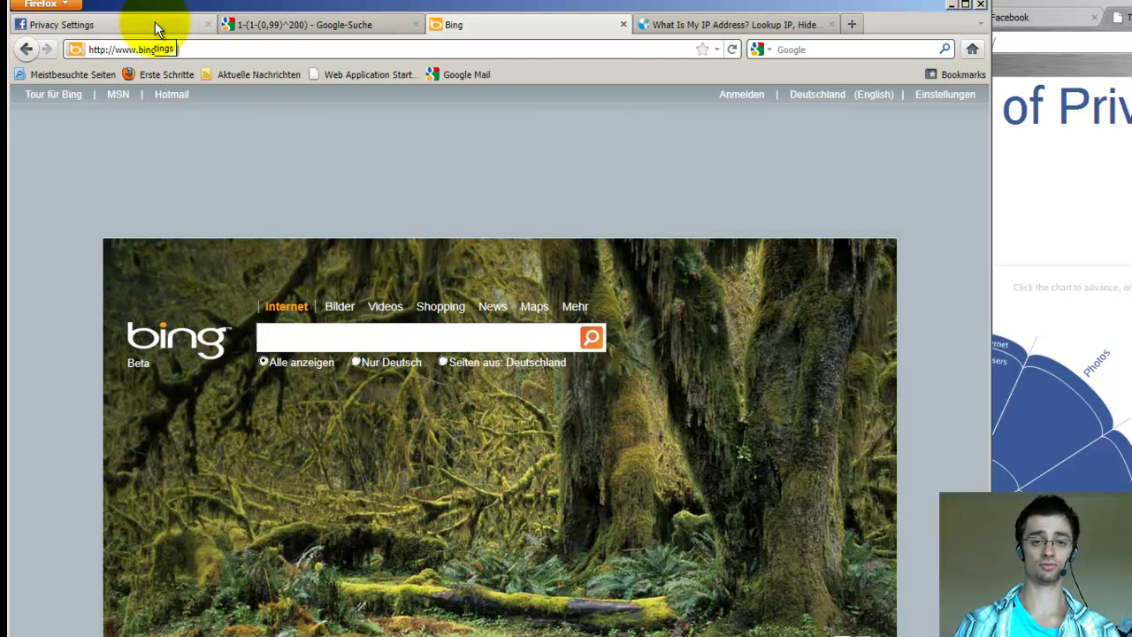
{"action": "left_click", "coordinate": [155, 25]}
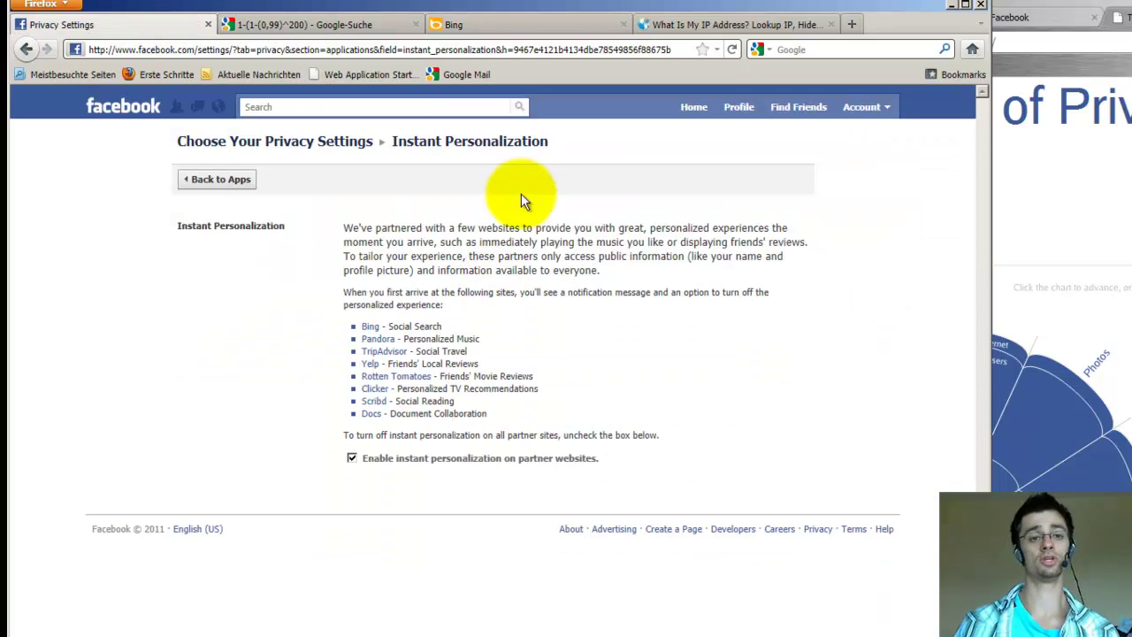
Open the Facebook home page in a new tab, view the logged-in account and return to the instant personalization settings.
{"action": "right_click", "coordinate": [143, 106]}
{"action": "left_click", "coordinate": [172, 114]}
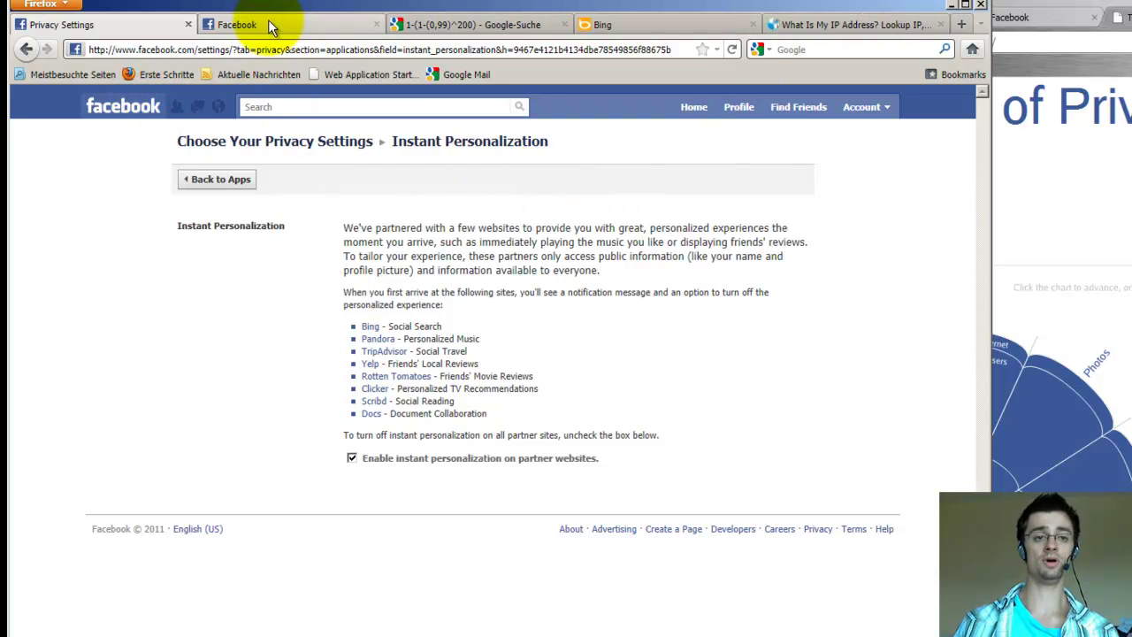
{"action": "left_click", "coordinate": [266, 25]}
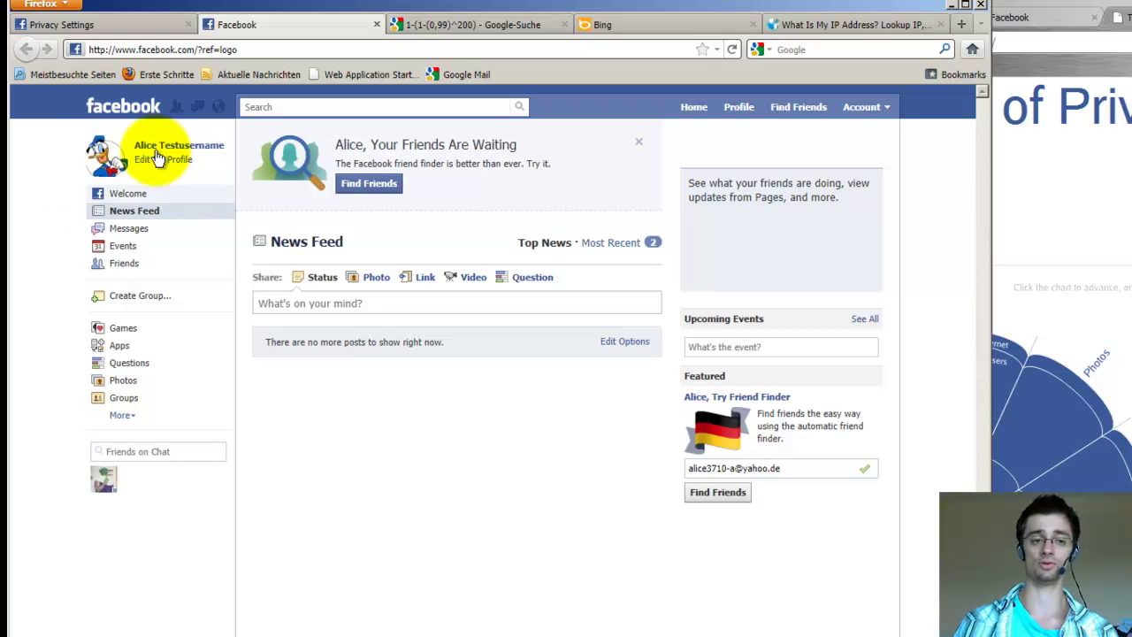
{"action": "left_click", "coordinate": [189, 24]}
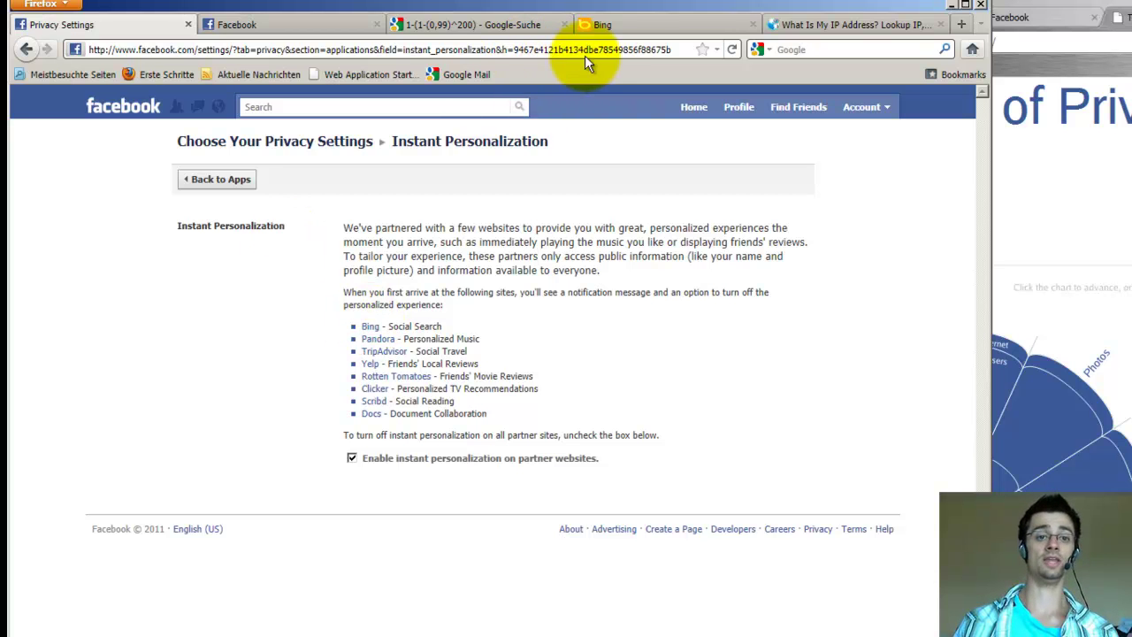
Switch to the Bing page and enter "random porn" as the search query.
{"action": "left_click", "coordinate": [610, 26]}
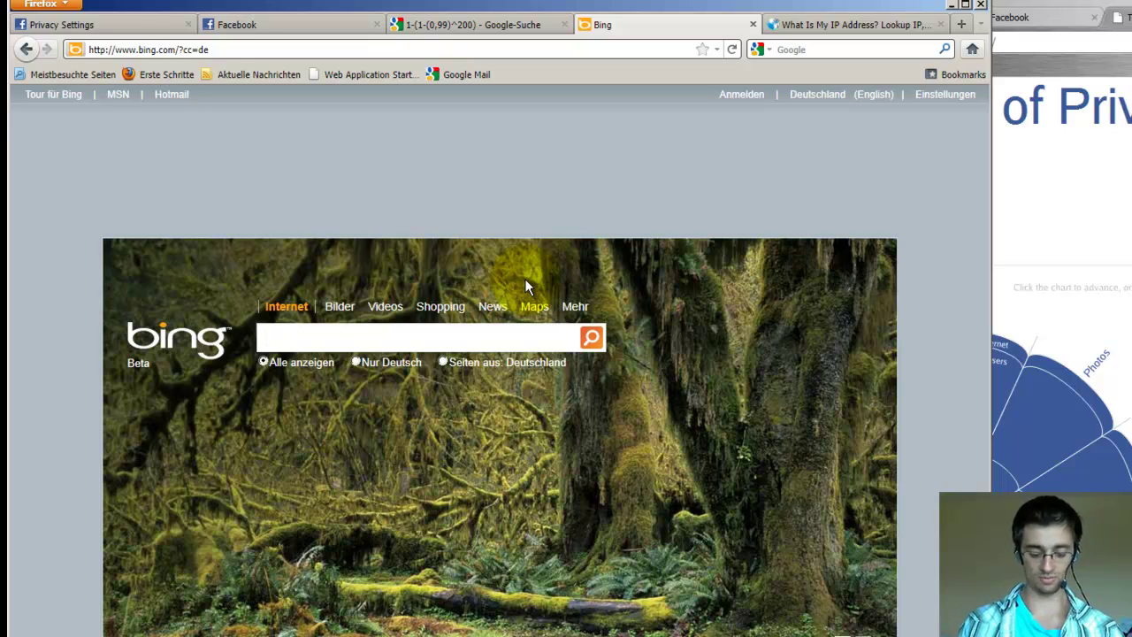
{"action": "type", "text": "rand"}
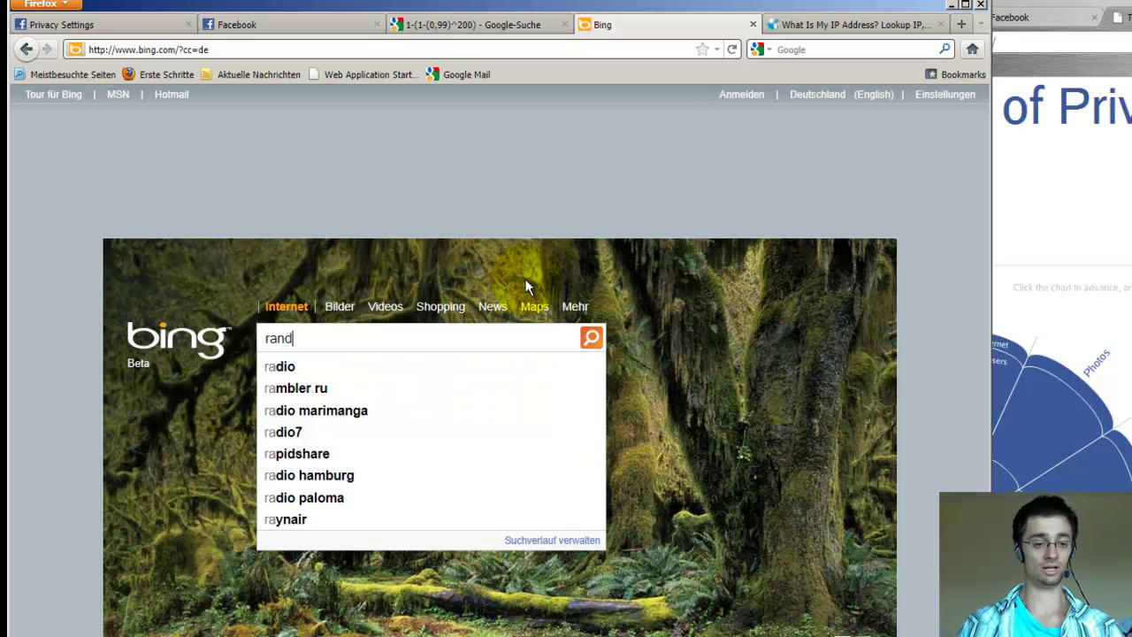
{"action": "type", "text": "om porn"}
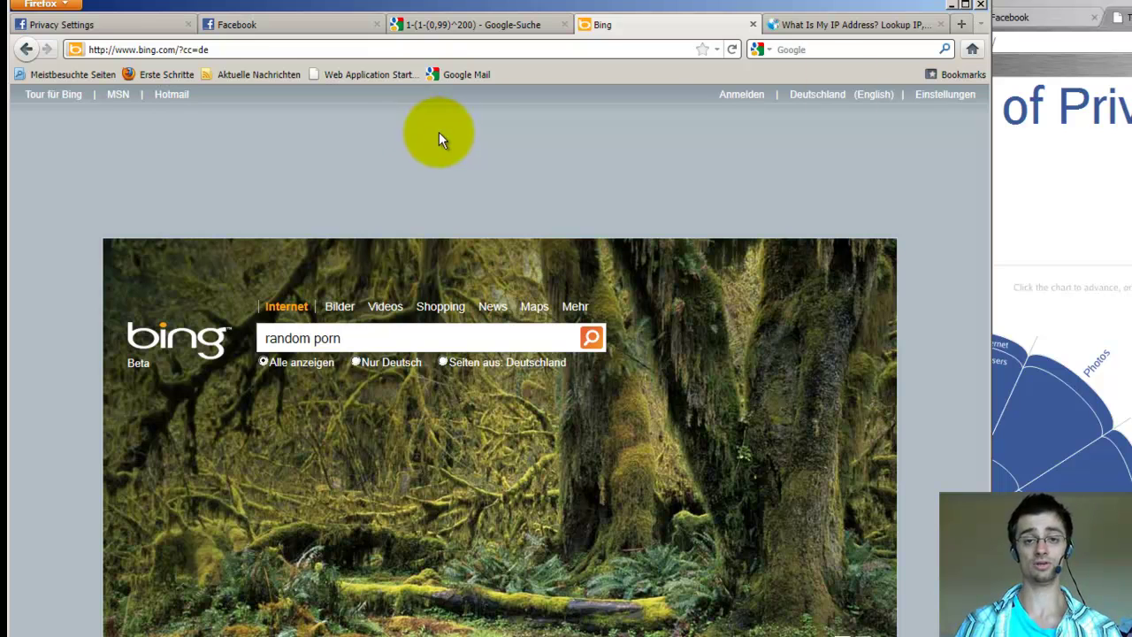
View the IP address lookup page and the Facebook home page again, and return to the instant personalization settings.
{"action": "left_click", "coordinate": [823, 27]}
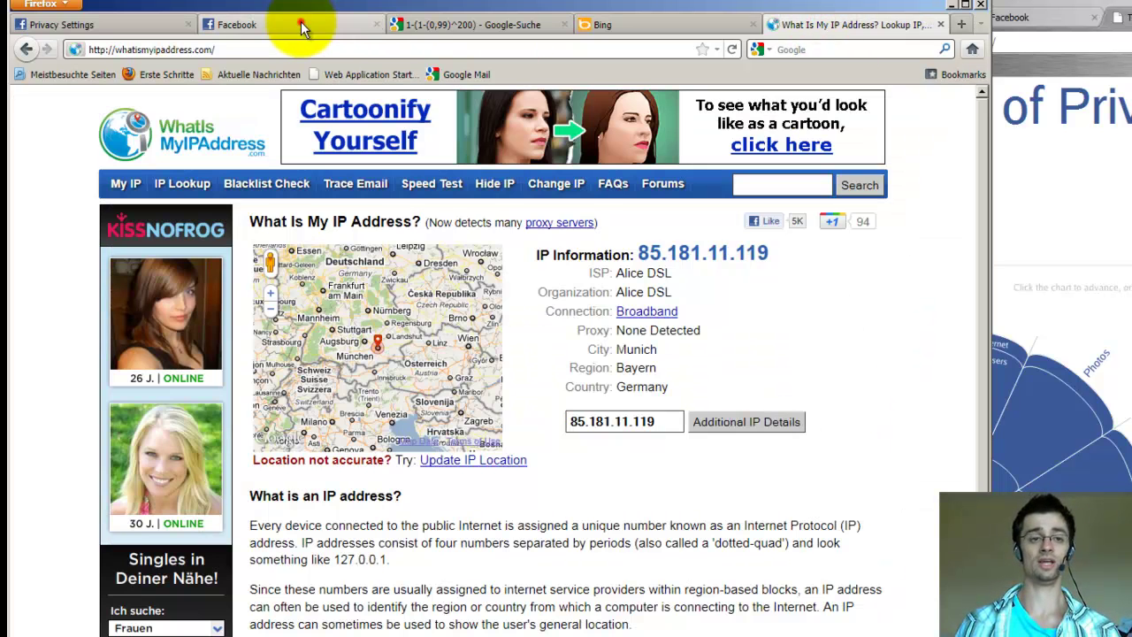
{"action": "left_click", "coordinate": [298, 25]}
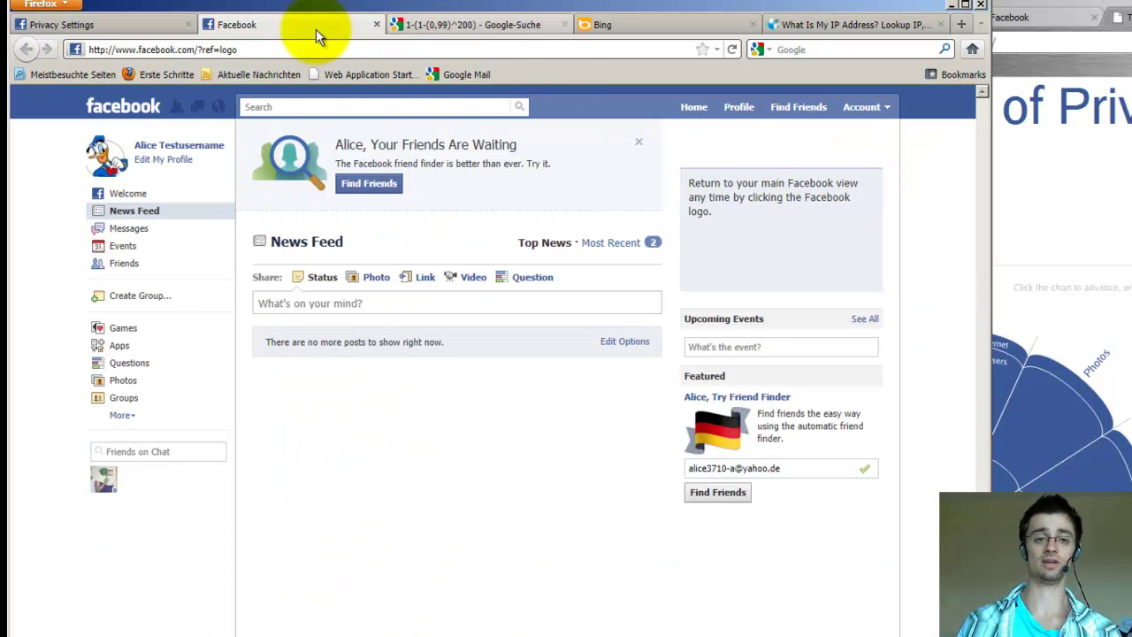
{"action": "left_click", "coordinate": [121, 25]}
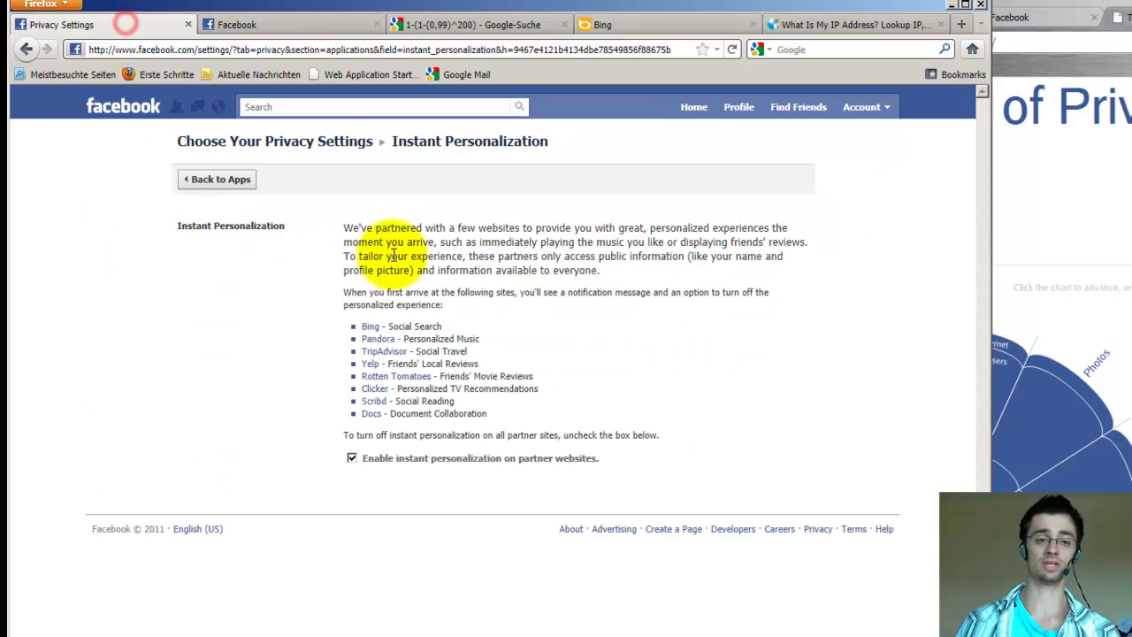
Disable instant personalization on partner websites, confirm the change and return to the Apps, Games and Websites settings.
{"action": "left_click", "coordinate": [352, 458]}
{"action": "left_click", "coordinate": [573, 347]}
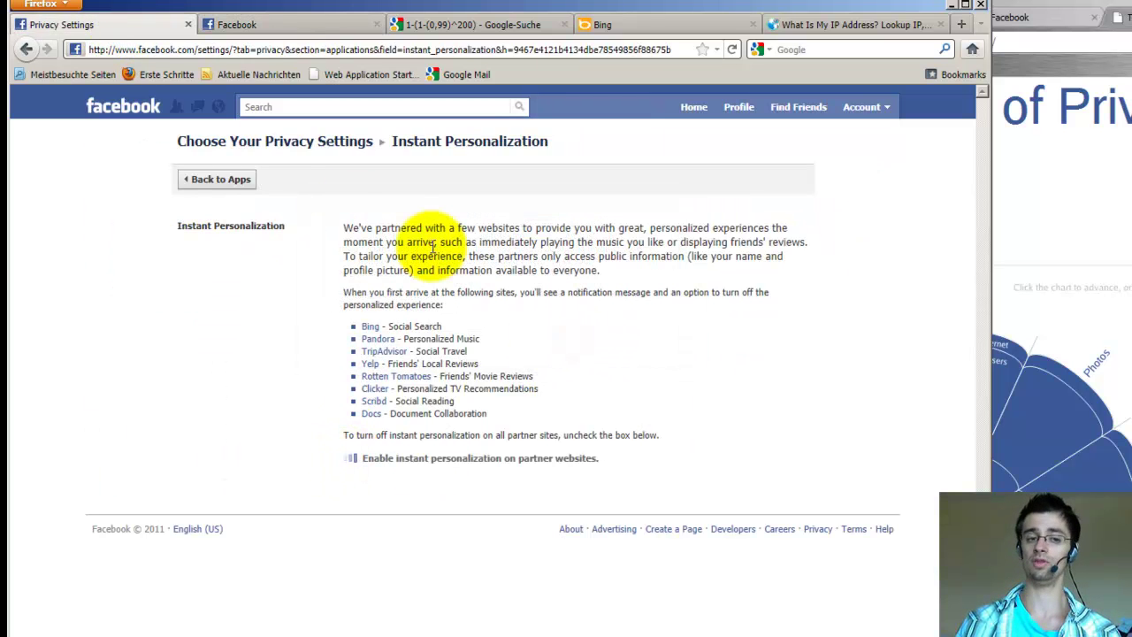
{"action": "left_click", "coordinate": [226, 181]}
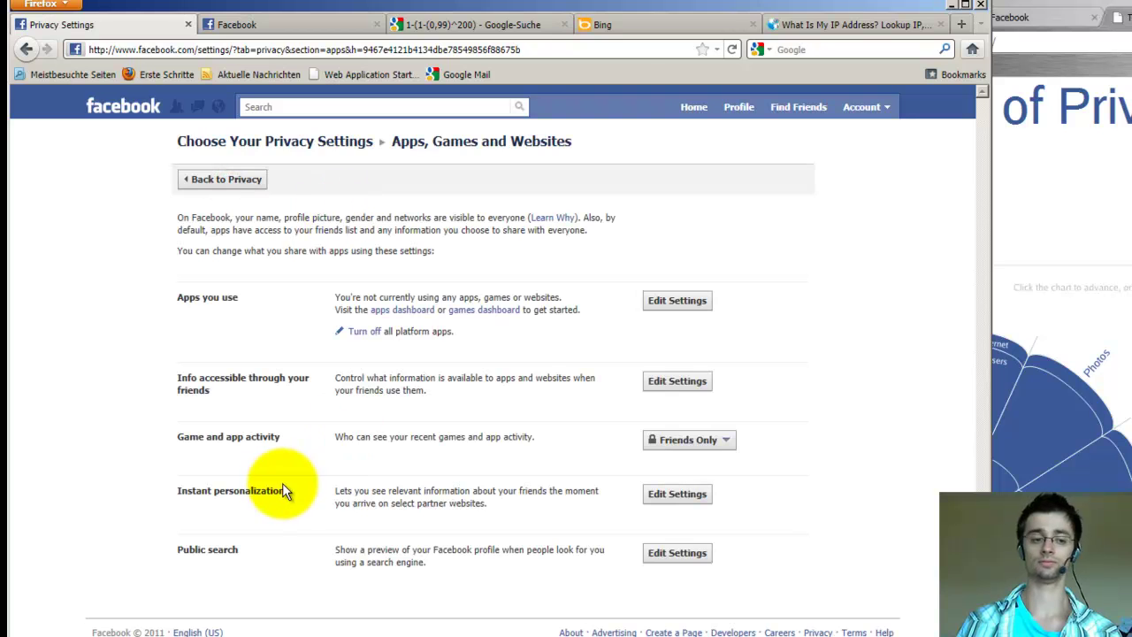
Disable public search for the Facebook profile, confirm the change and return to the Apps, Games and Websites settings.
{"action": "left_click", "coordinate": [642, 549]}
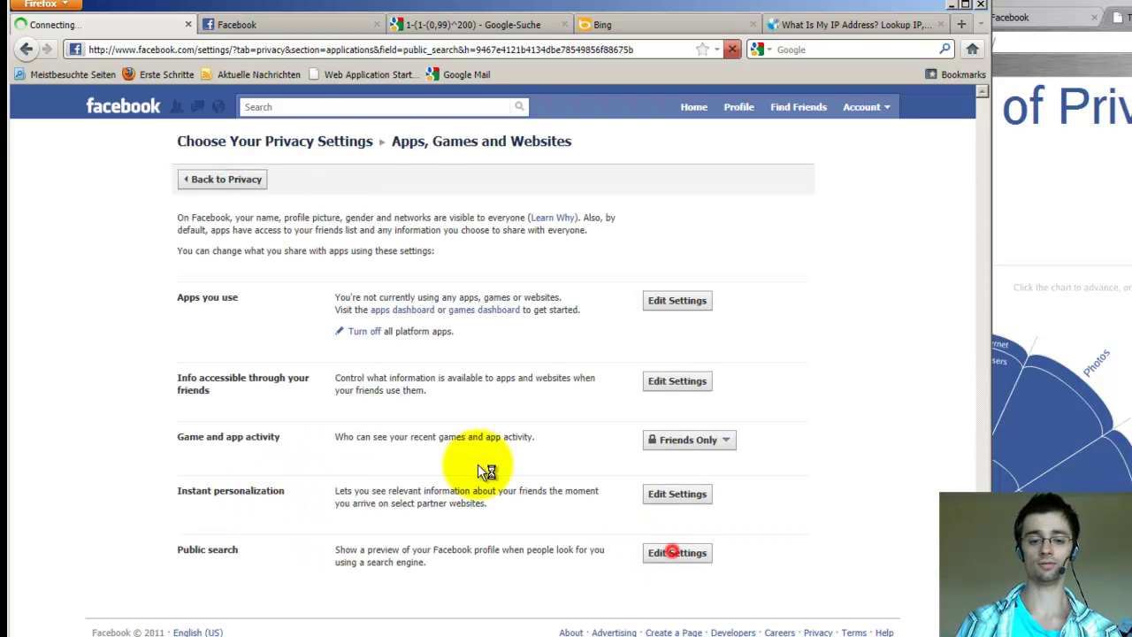
{"action": "left_click", "coordinate": [350, 275]}
{"action": "left_click", "coordinate": [589, 292]}
{"action": "left_click", "coordinate": [241, 188]}
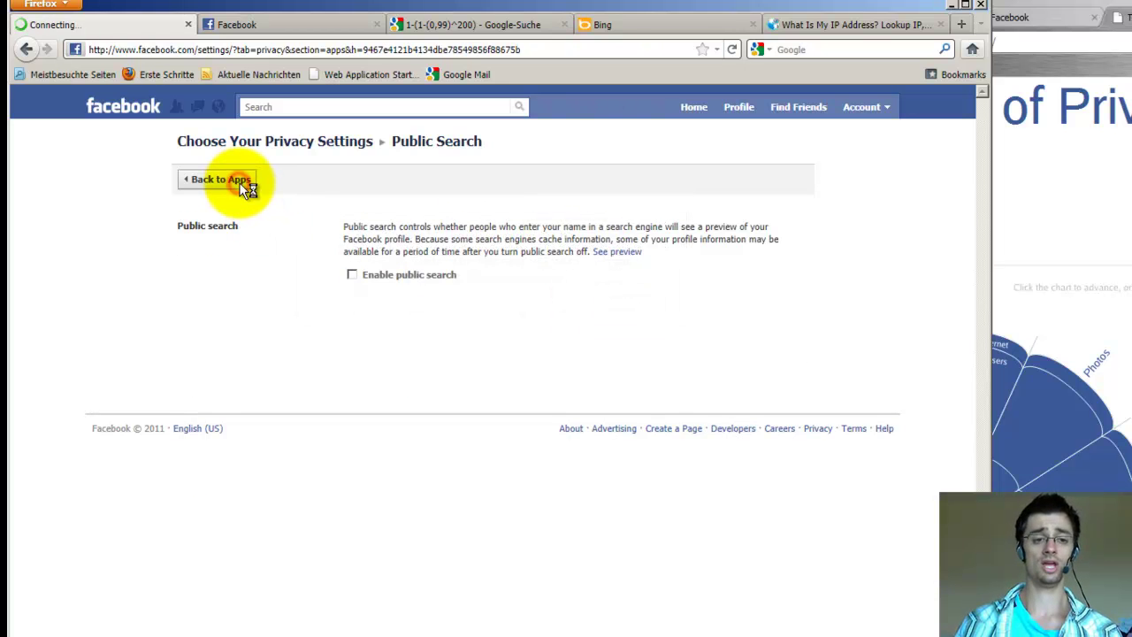